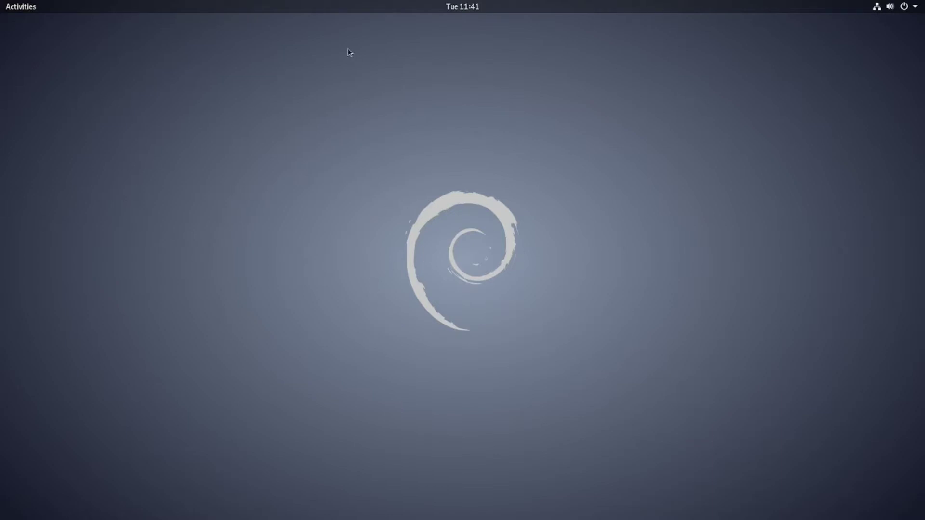
Launch Gramps from the GNOME Shell Show Applications grid.
left_click(15, 10)
left_click(15, 26)
mouse_move(1, 1)
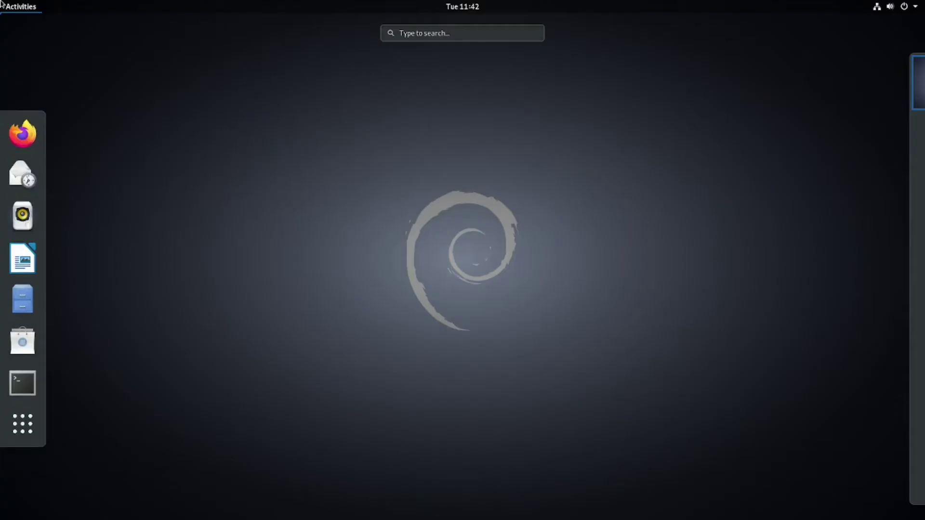
left_click(23, 424)
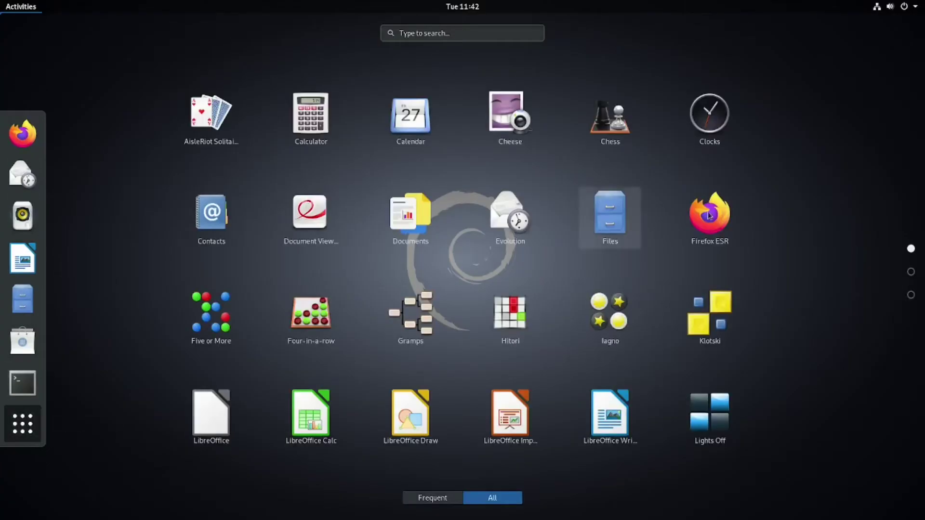
left_click(407, 320)
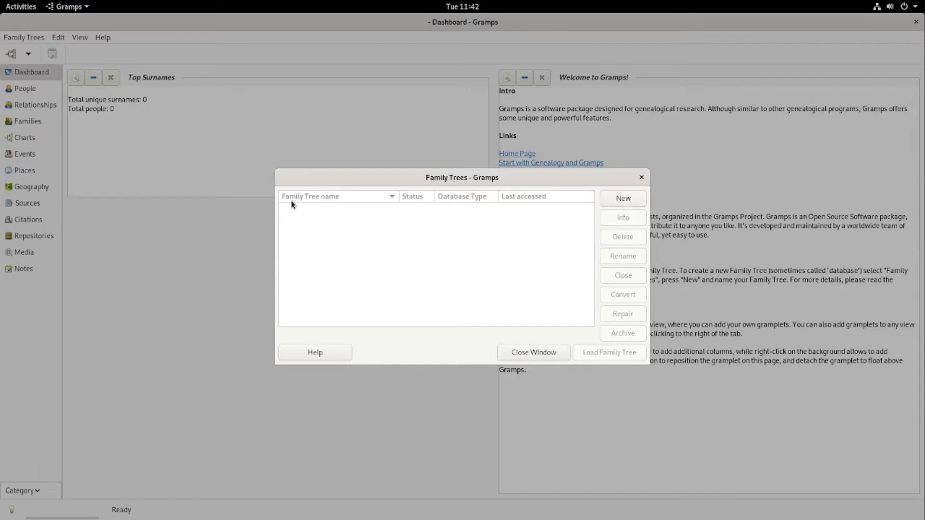
Create a new family tree named 'Sample' and load it.
left_click(623, 199)
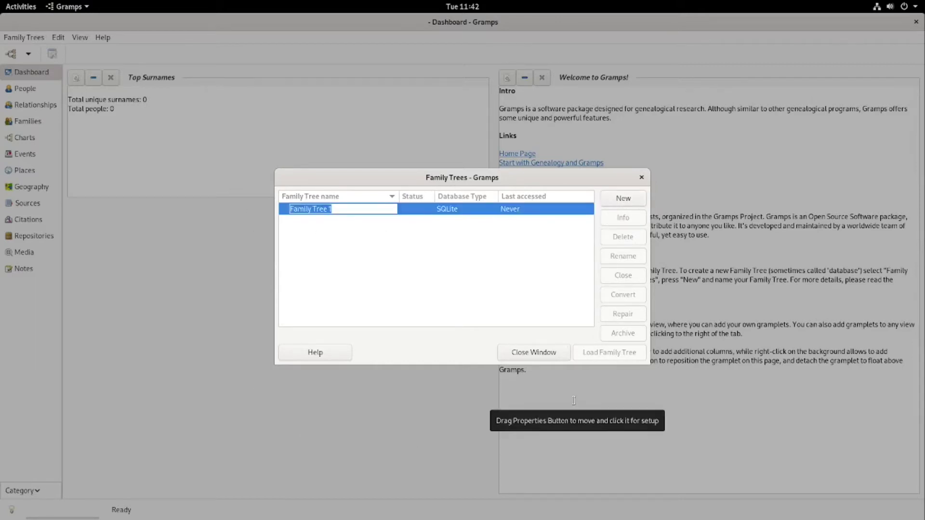
type("Sample")
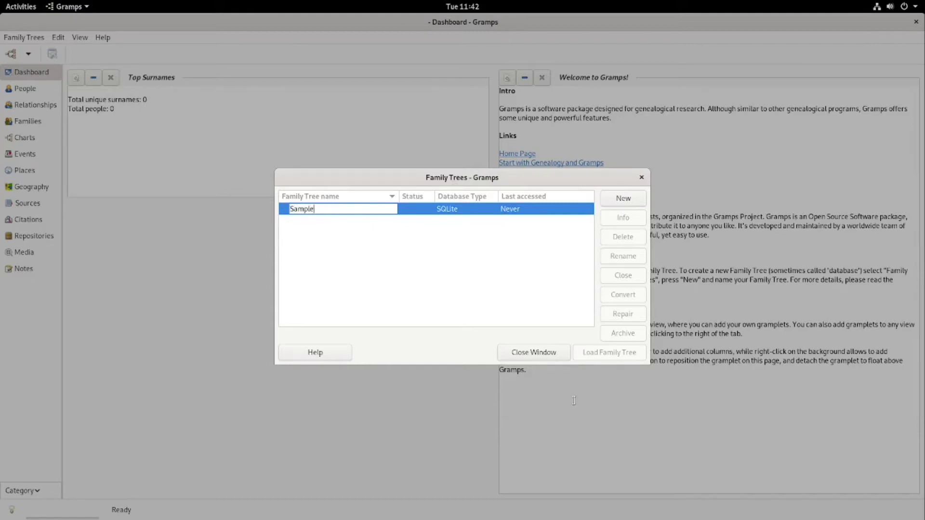
left_click(458, 212)
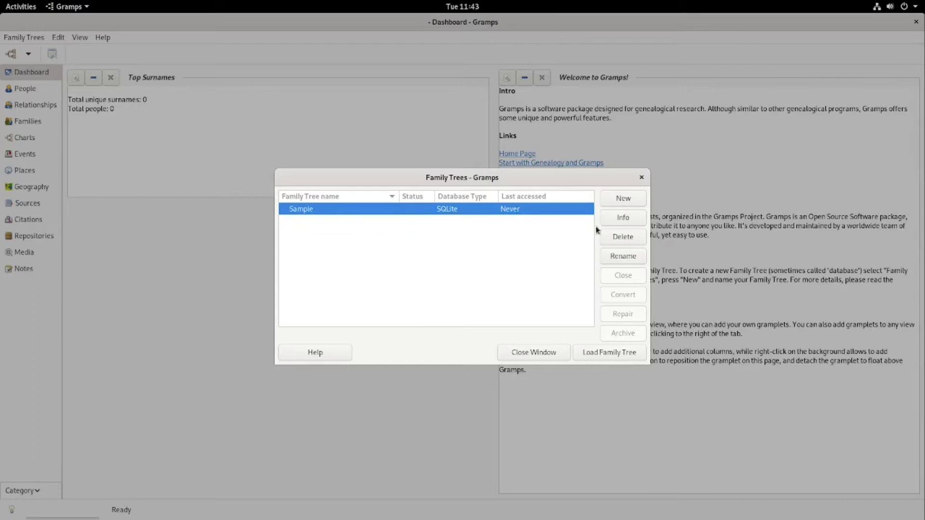
double_click(452, 214)
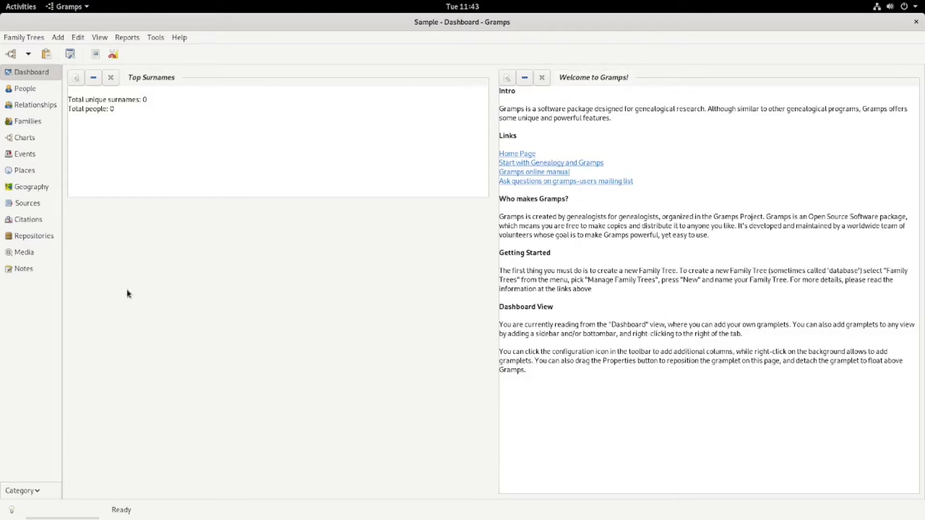
Import sample-Mackay8.gpkg from Documents, keeping file type Automatically detected.
left_click(23, 37)
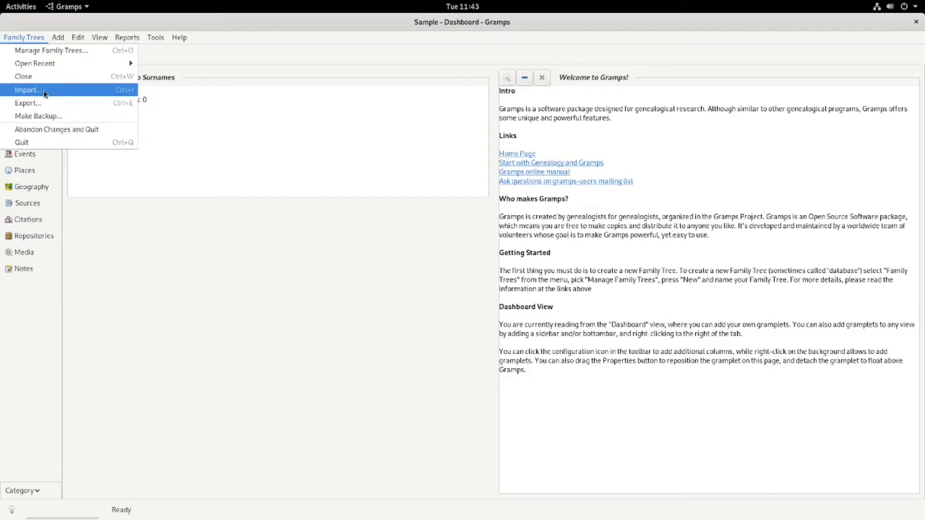
left_click(36, 94)
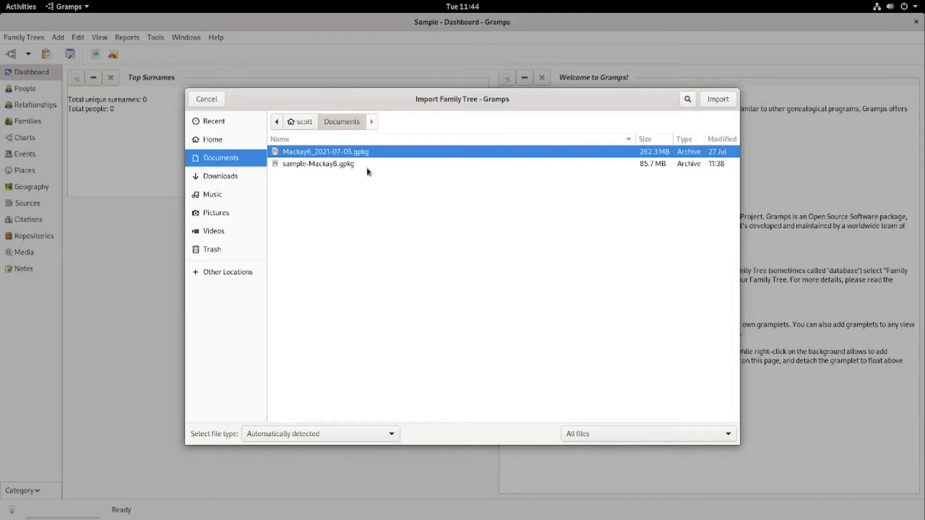
left_click(328, 163)
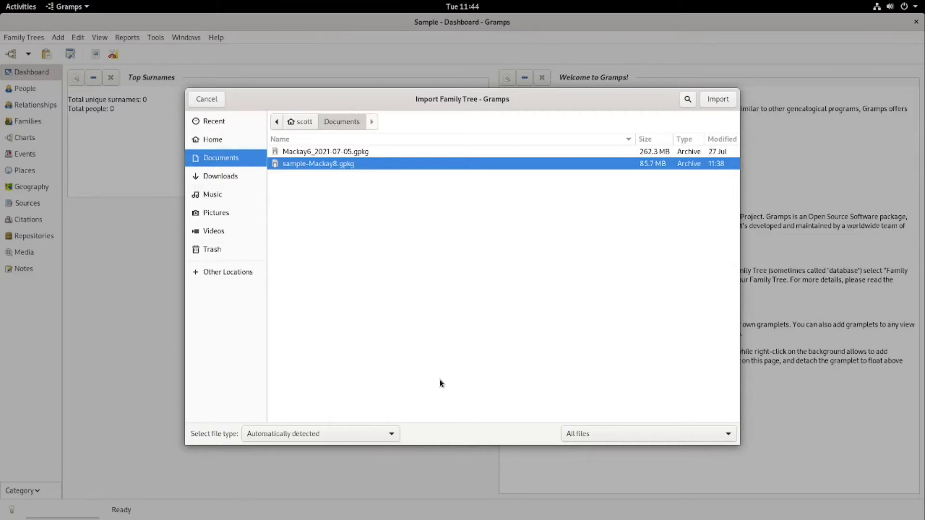
left_click(391, 435)
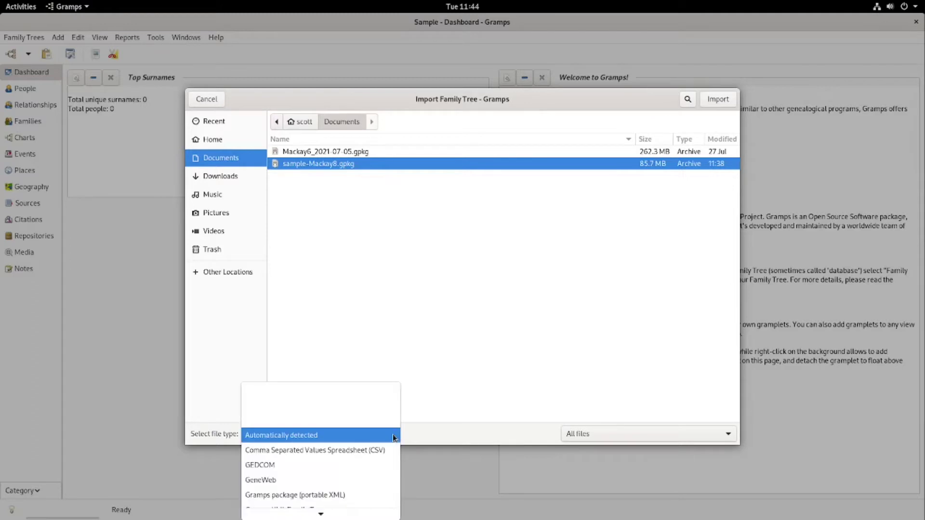
scroll(349, 453, "down", 3)
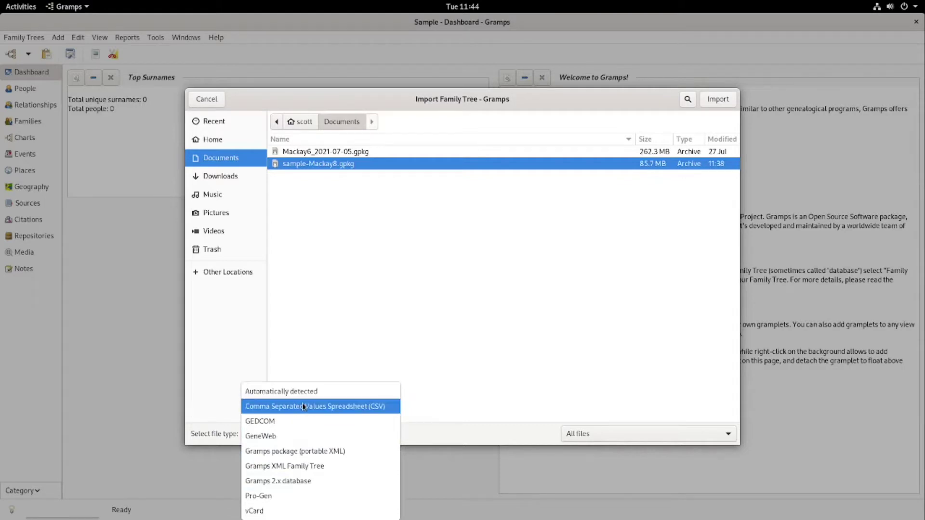
left_click(323, 323)
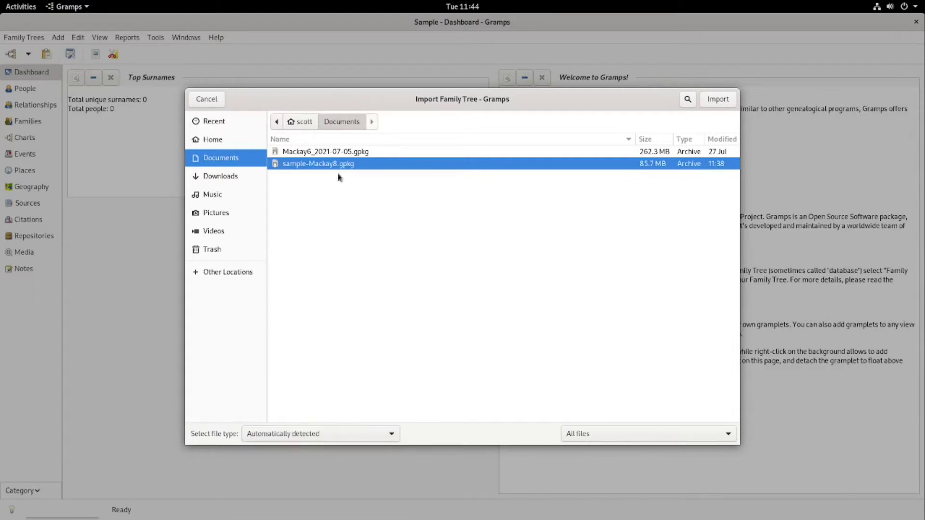
double_click(329, 164)
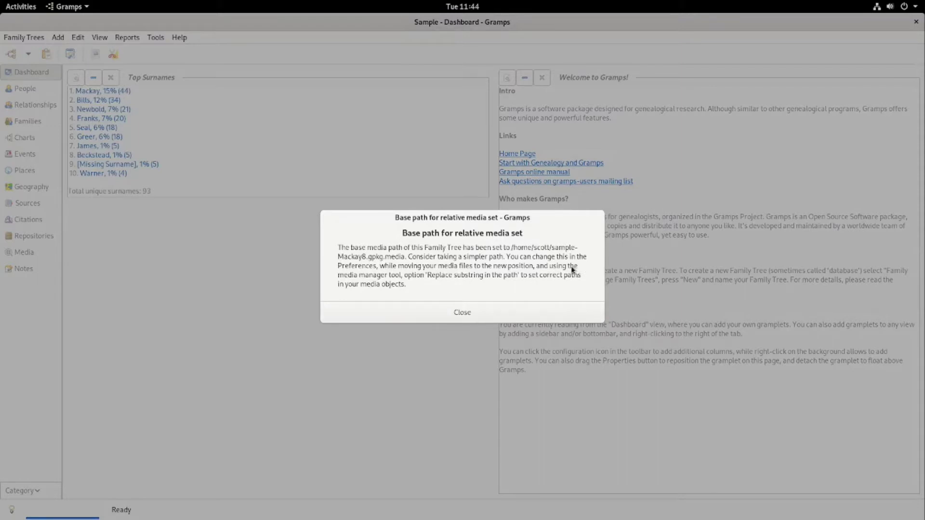
Dismiss the media base path notice and Import Statistics summary, then show the People list.
left_click(461, 314)
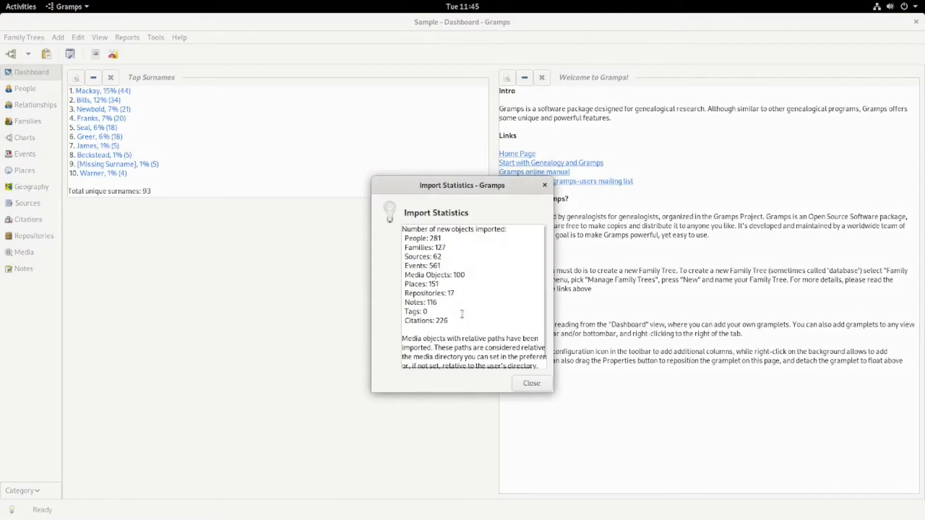
scroll(453, 289, "down", 1)
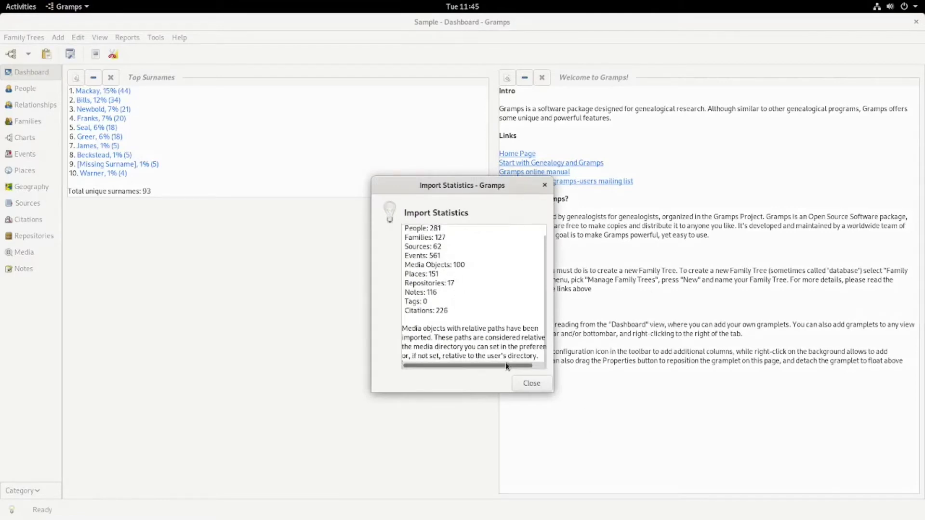
left_click(531, 384)
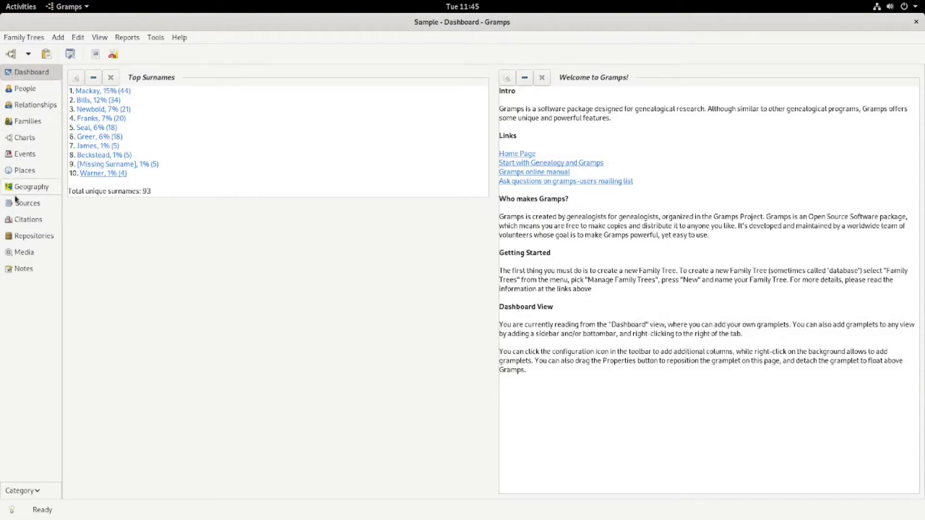
left_click(31, 98)
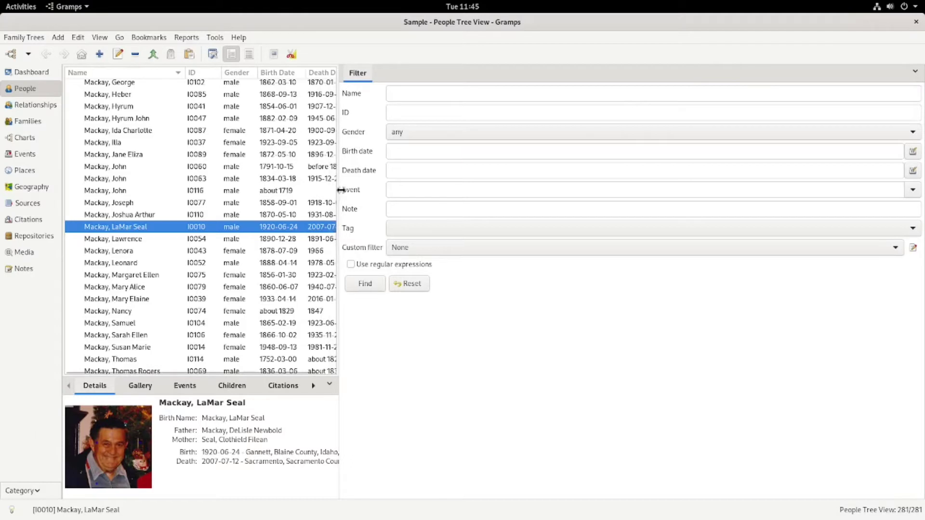
Widen the people list over the filter panel and details area, then browse it.
left_click_drag(339, 189, 657, 192)
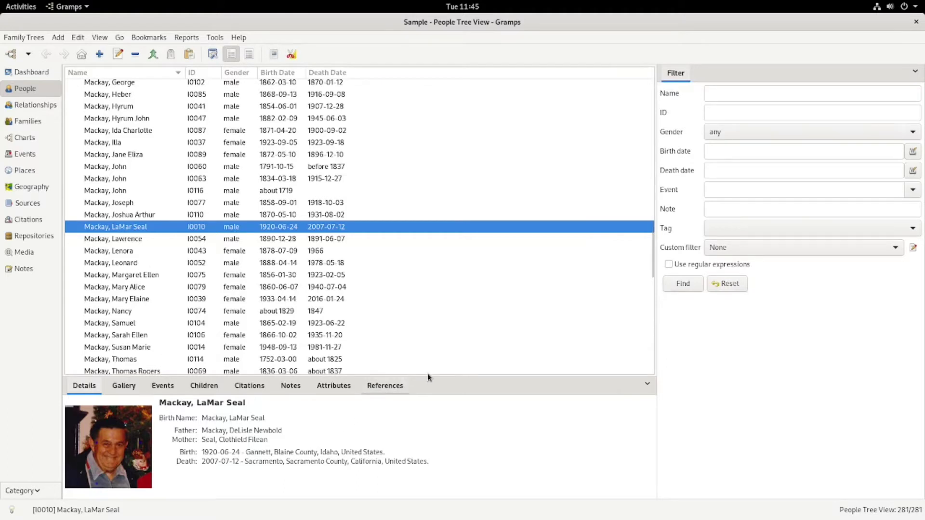
left_click_drag(428, 377, 431, 388)
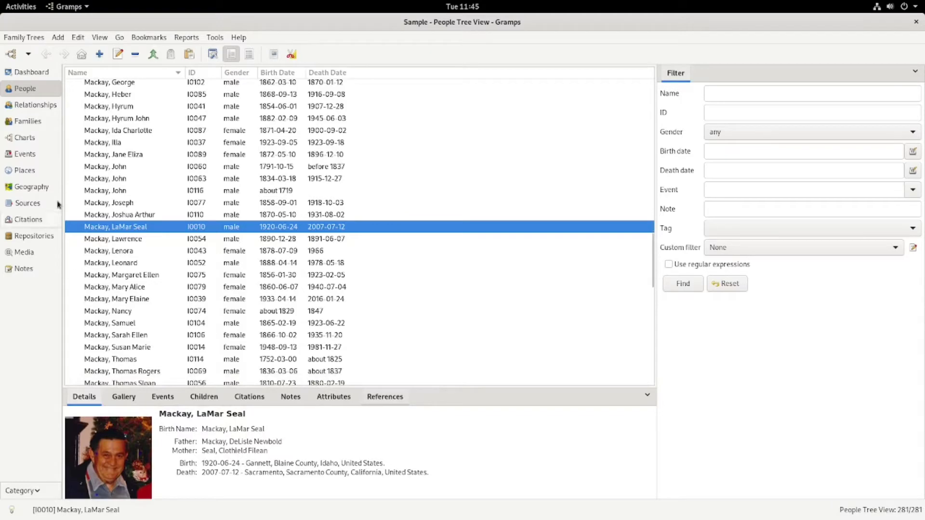
scroll(122, 229, "down", 1)
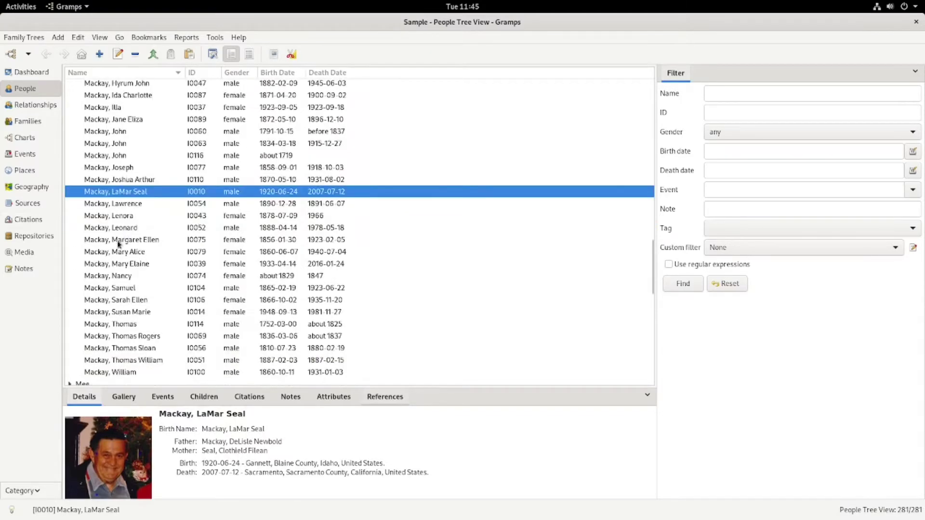
scroll(307, 313, "up", 2)
scroll(307, 313, "up", 1)
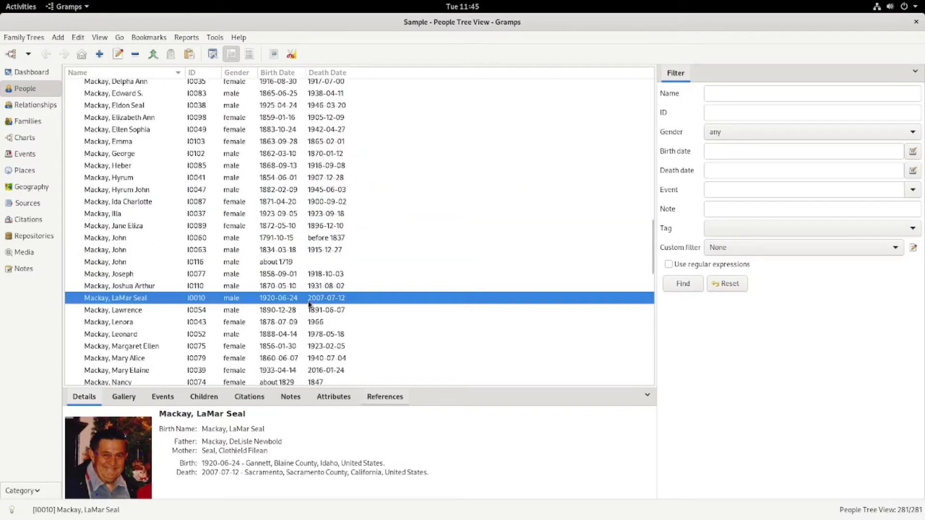
scroll(317, 271, "up", 7)
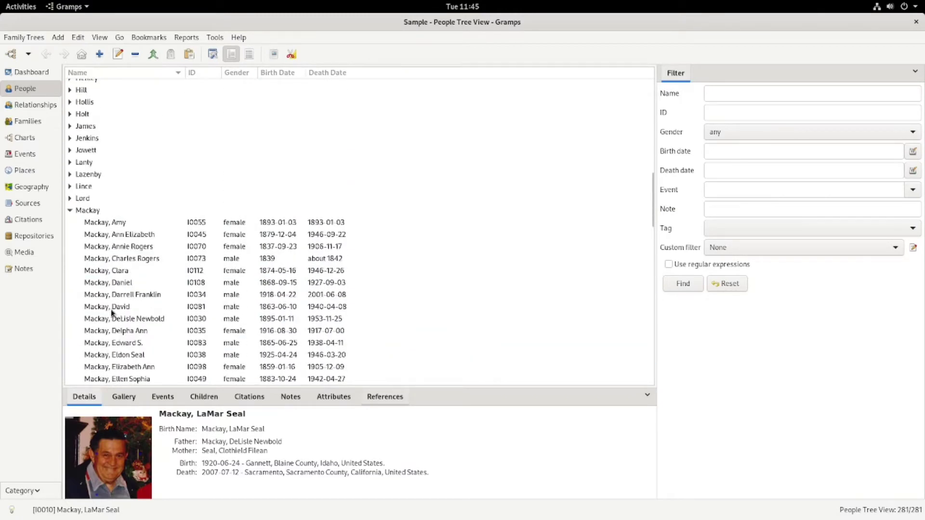
scroll(200, 301, "down", 6)
scroll(202, 297, "down", 2)
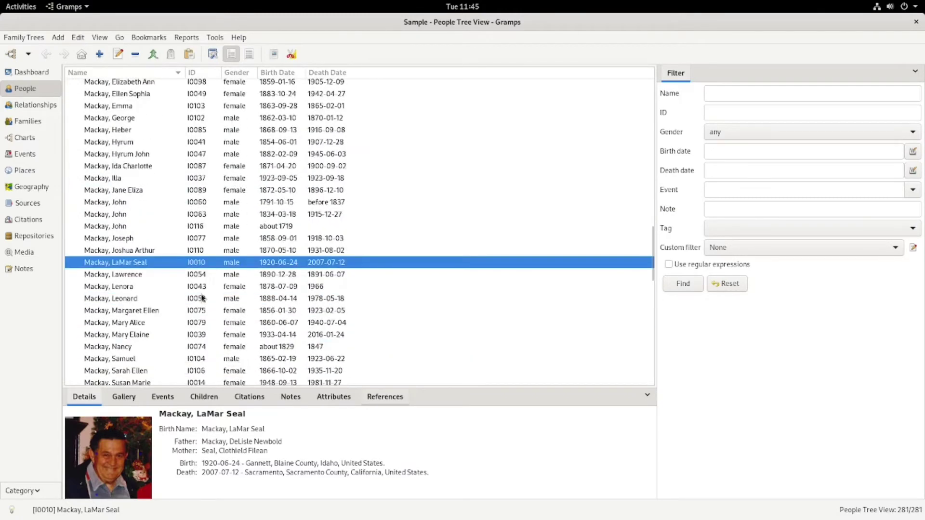
scroll(135, 281, "up", 3)
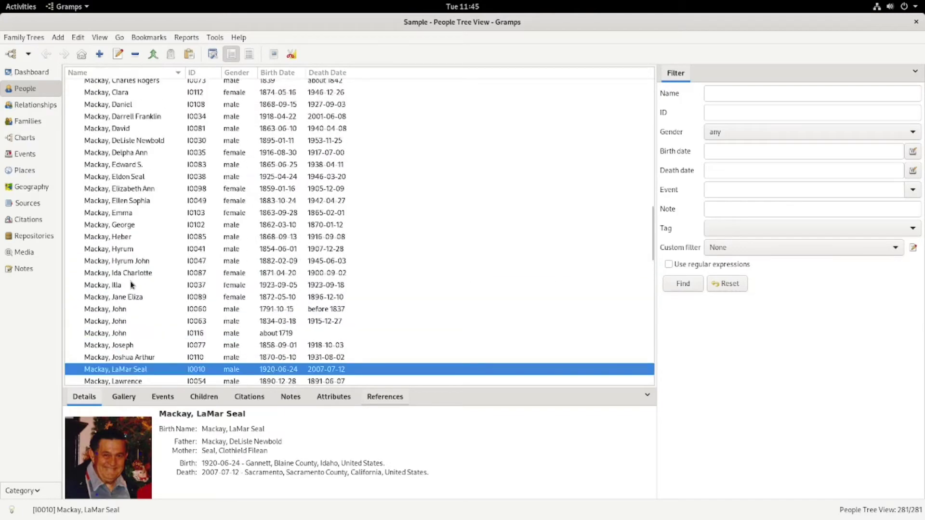
Collapse the Mackay surname group and return to the Dashboard.
key("shift+Left")
scroll(132, 291, "up", 5)
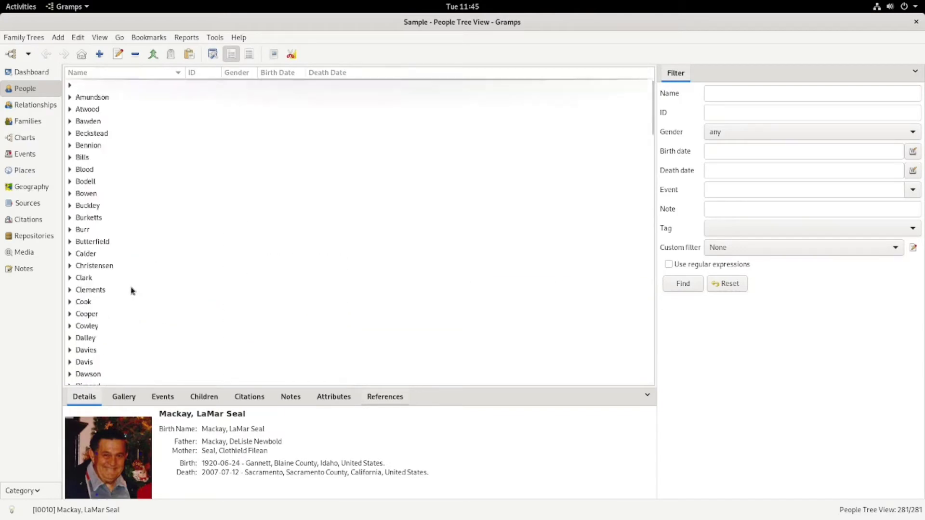
left_click(24, 75)
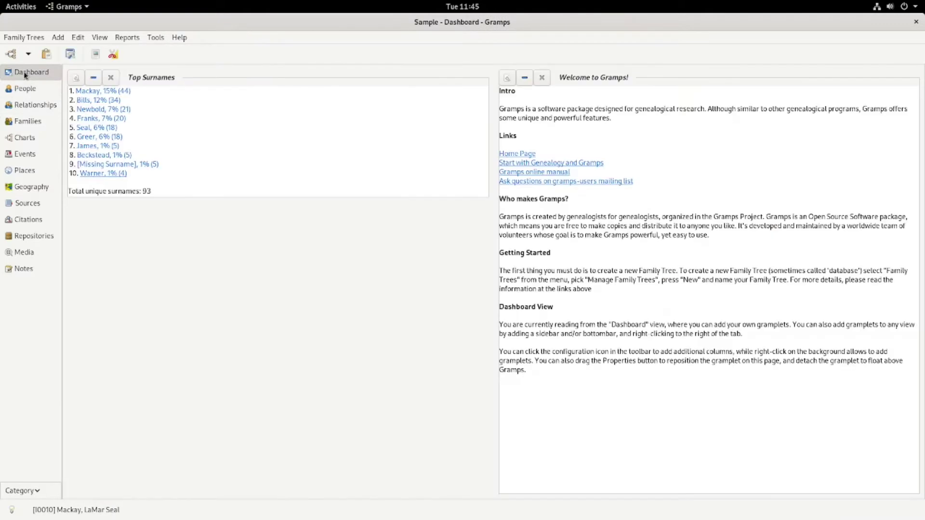
left_click(30, 89)
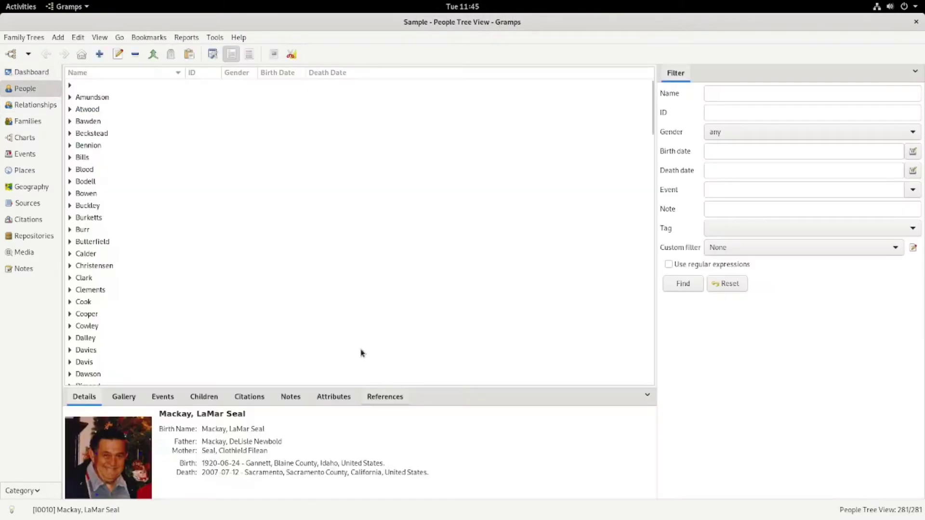
scroll(212, 246, "down", 15)
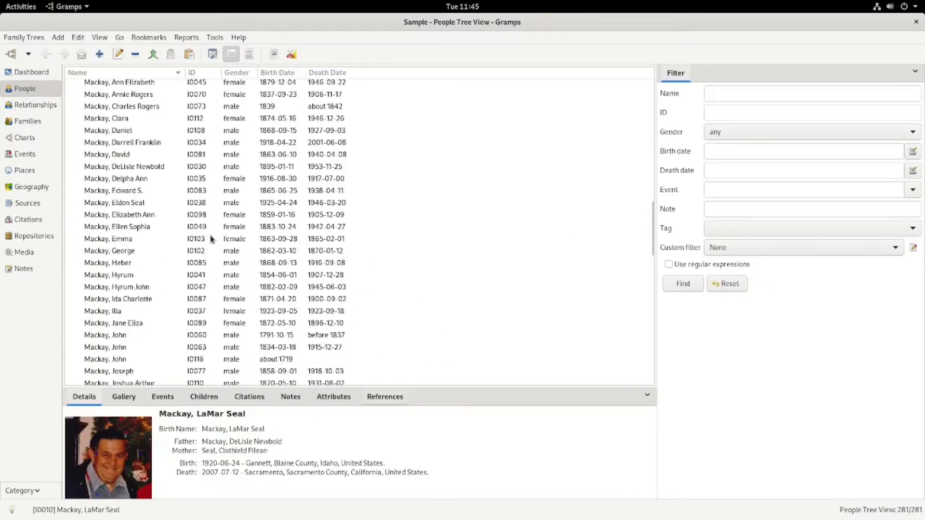
scroll(213, 239, "down", 3)
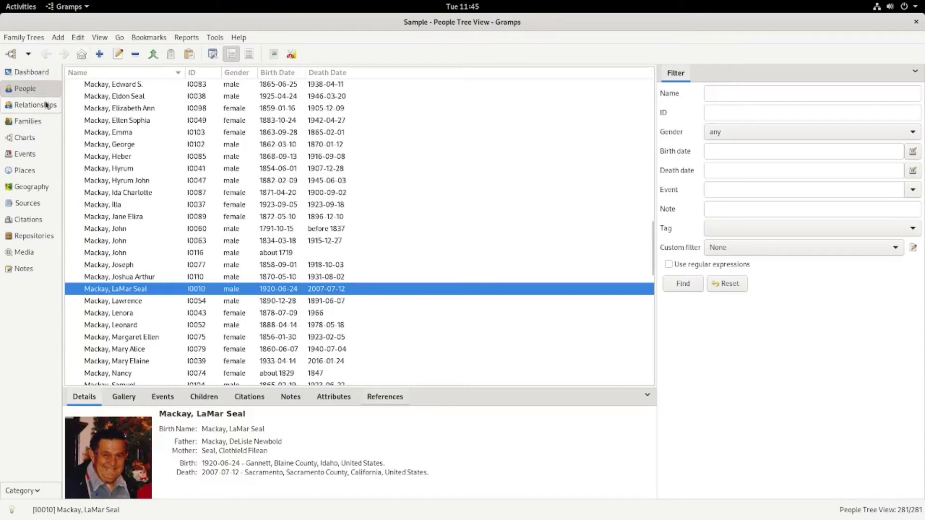
scroll(256, 339, "down", 5)
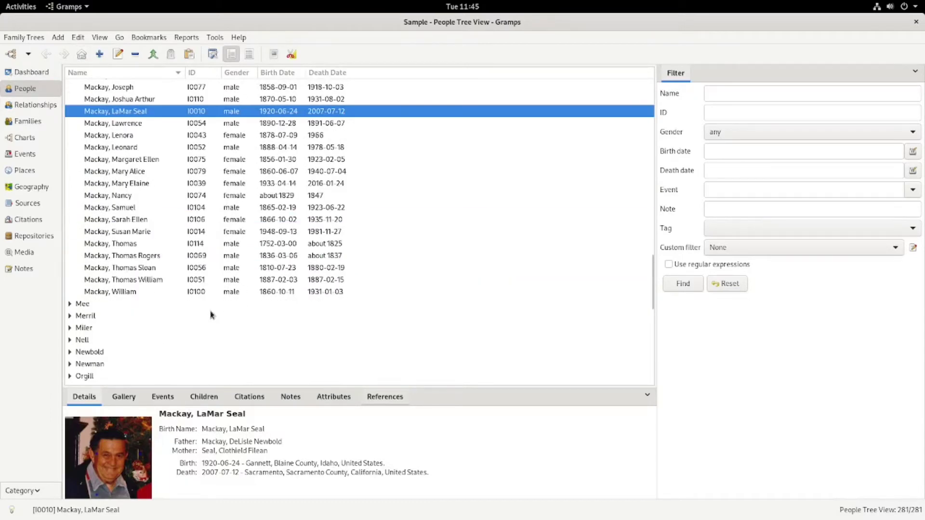
scroll(211, 314, "down", 1)
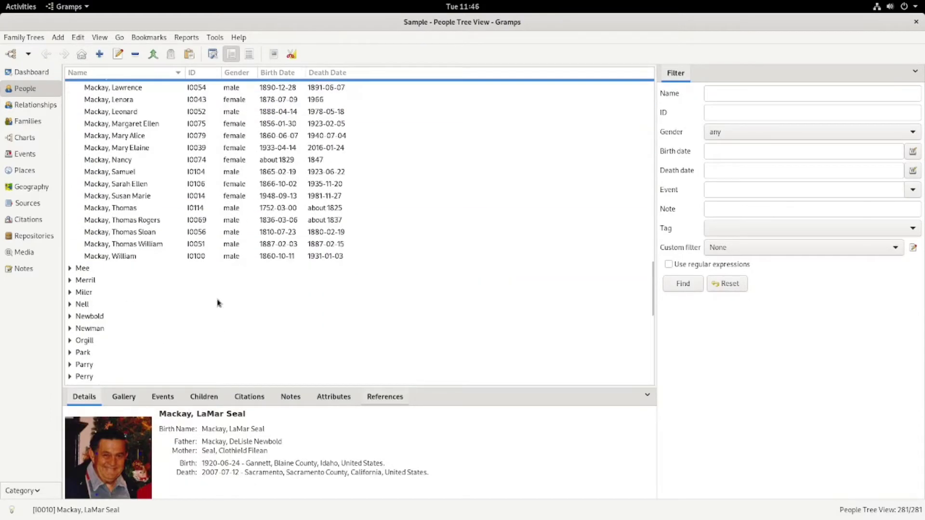
scroll(114, 303, "down", 7)
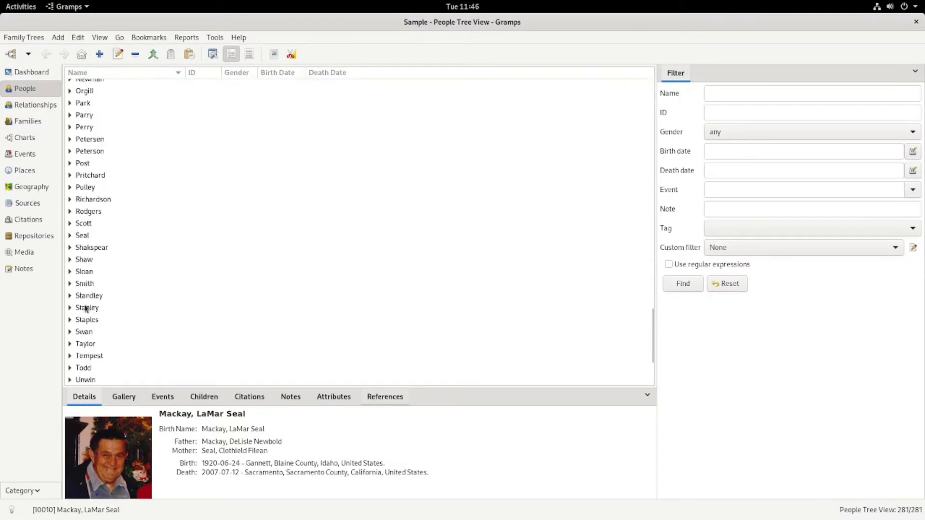
left_click(69, 235)
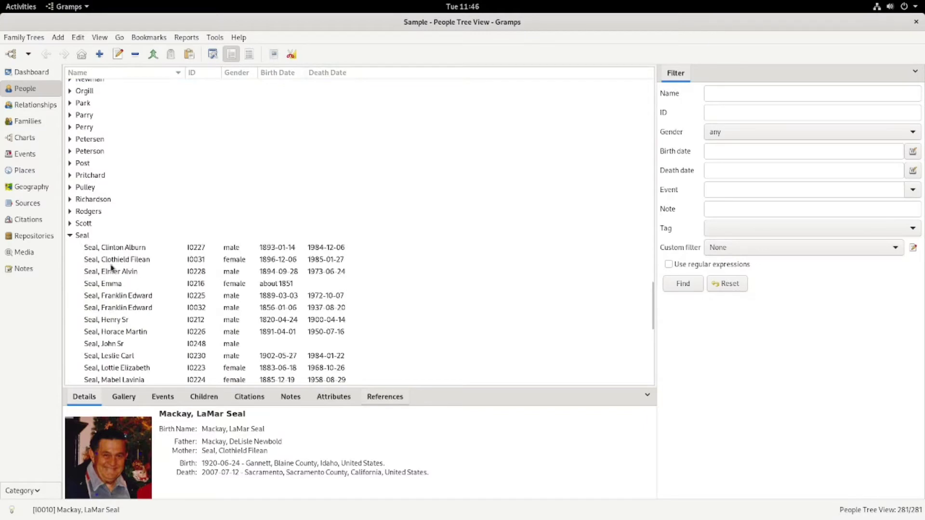
left_click(82, 236)
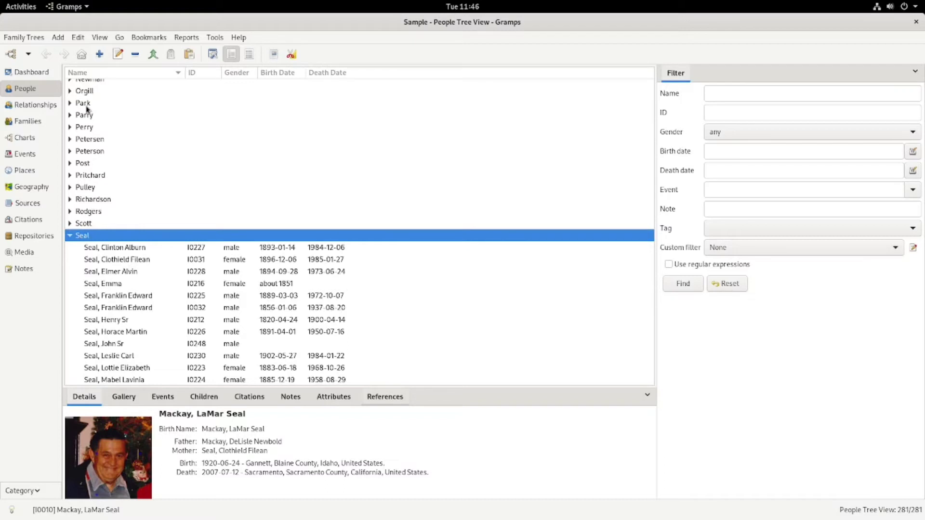
type("M")
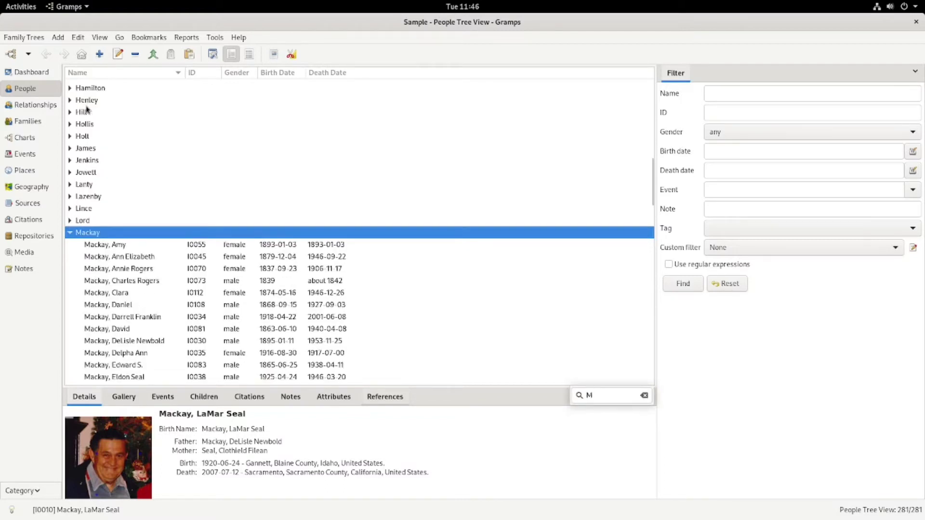
type("ackay,")
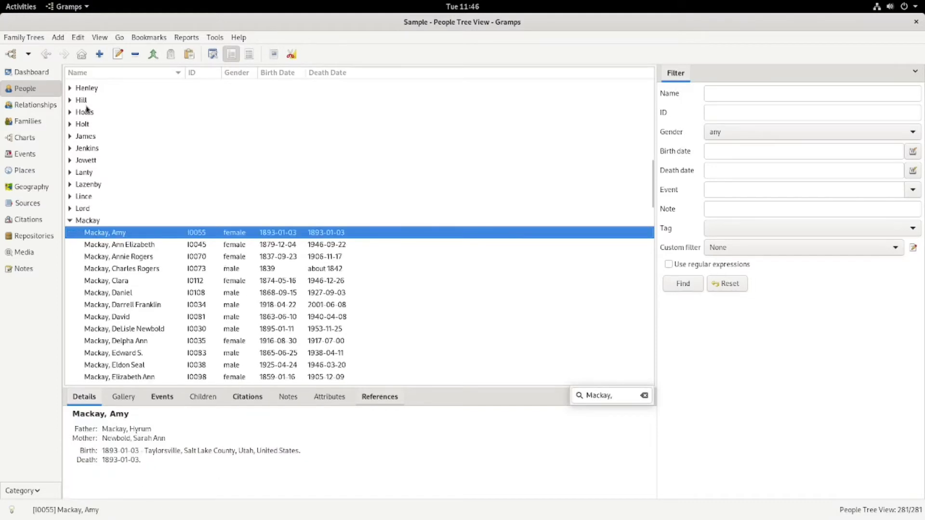
type(" L")
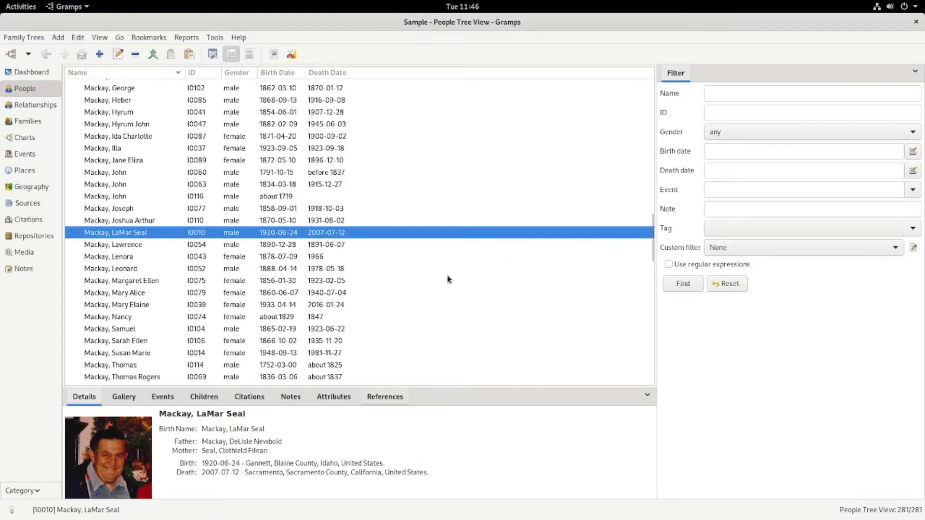
scroll(374, 189, "up", 15)
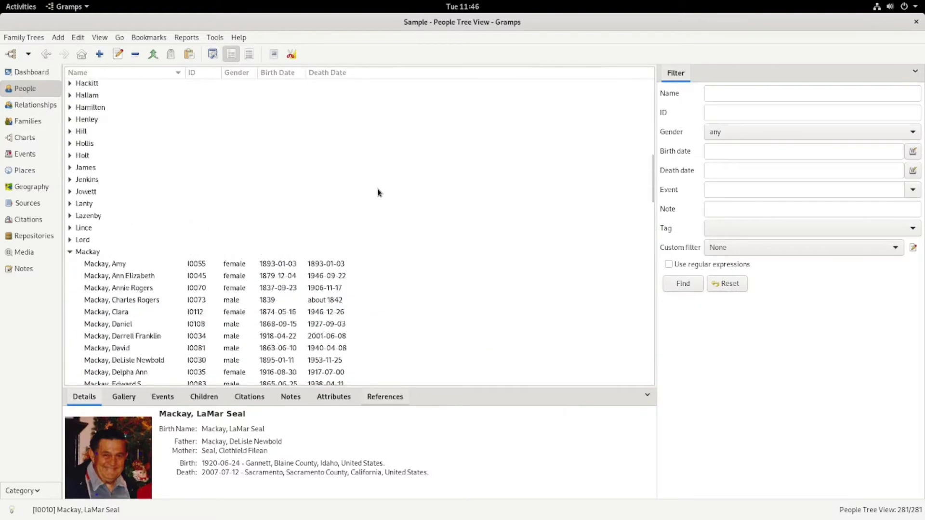
scroll(188, 172, "down", 15)
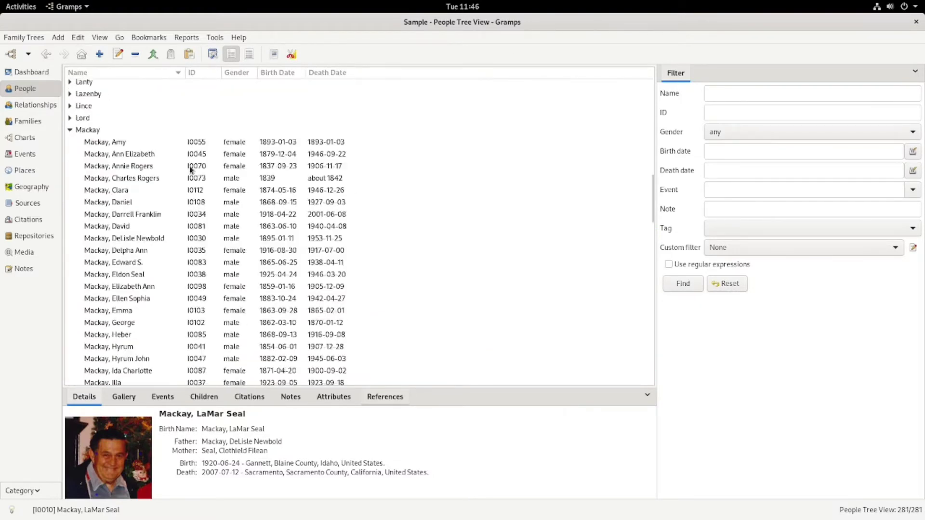
scroll(191, 170, "down", 15)
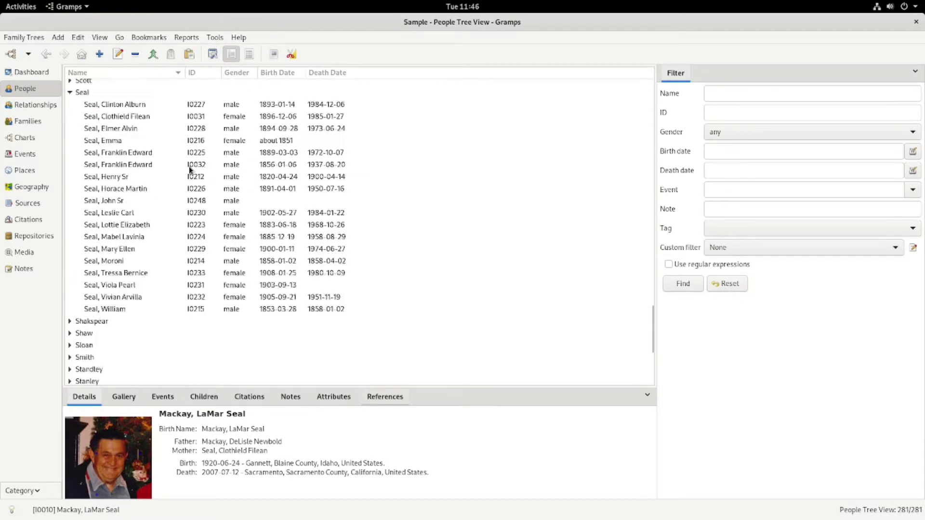
scroll(191, 170, "down", 3)
right_click(899, 71)
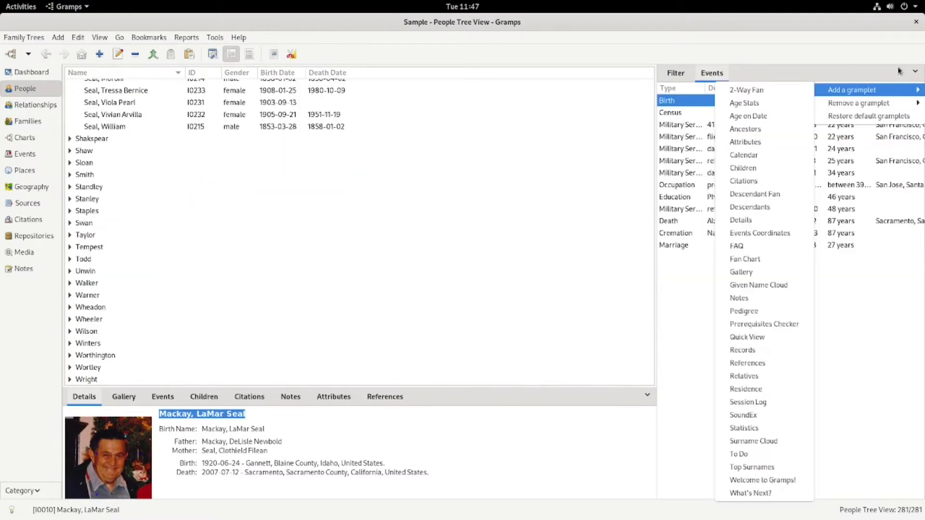
left_click(802, 26)
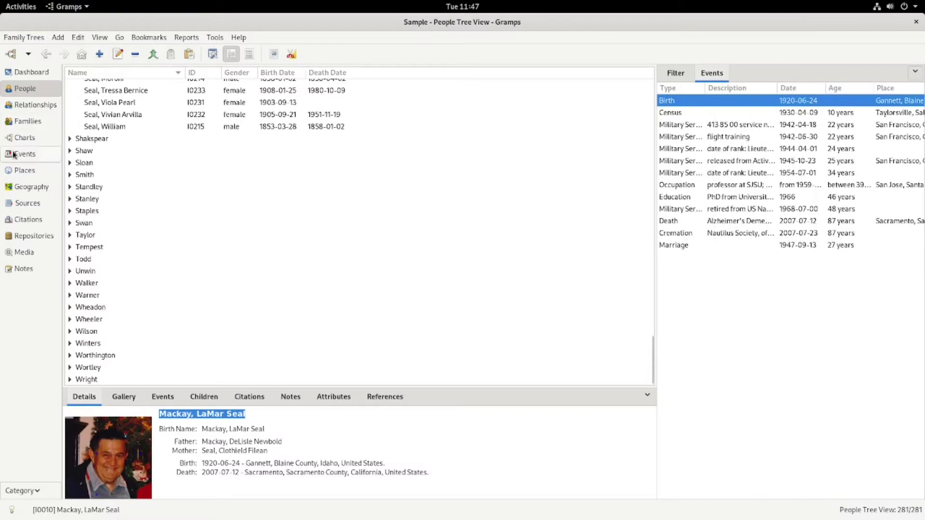
left_click(32, 109)
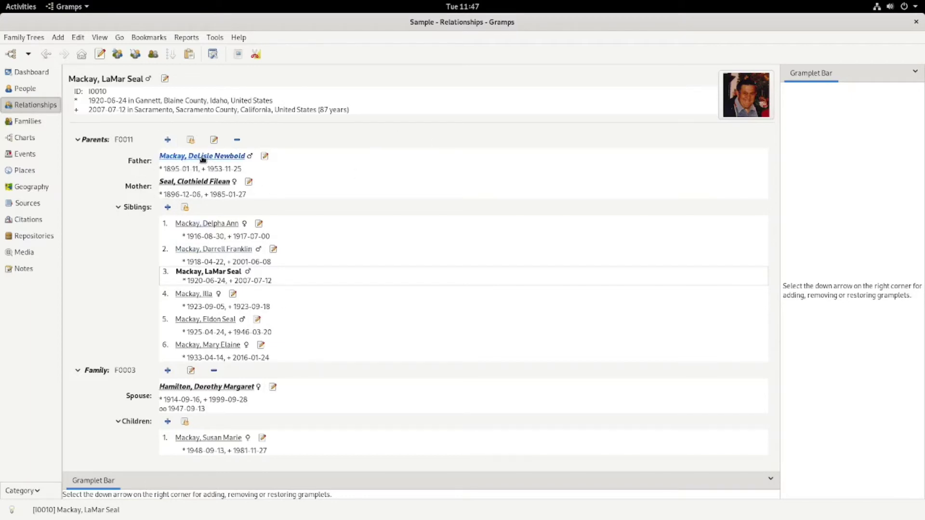
left_click(200, 157)
left_click(194, 159)
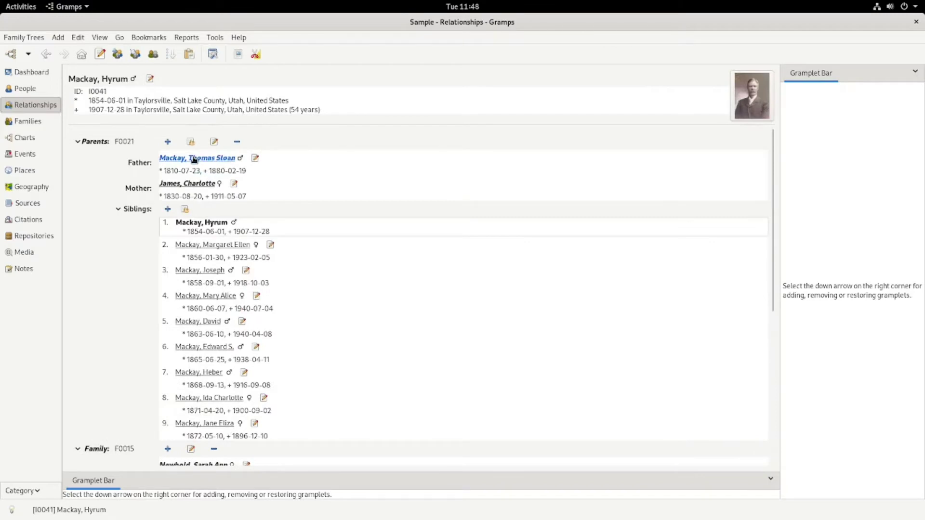
left_click(194, 159)
left_click(194, 159)
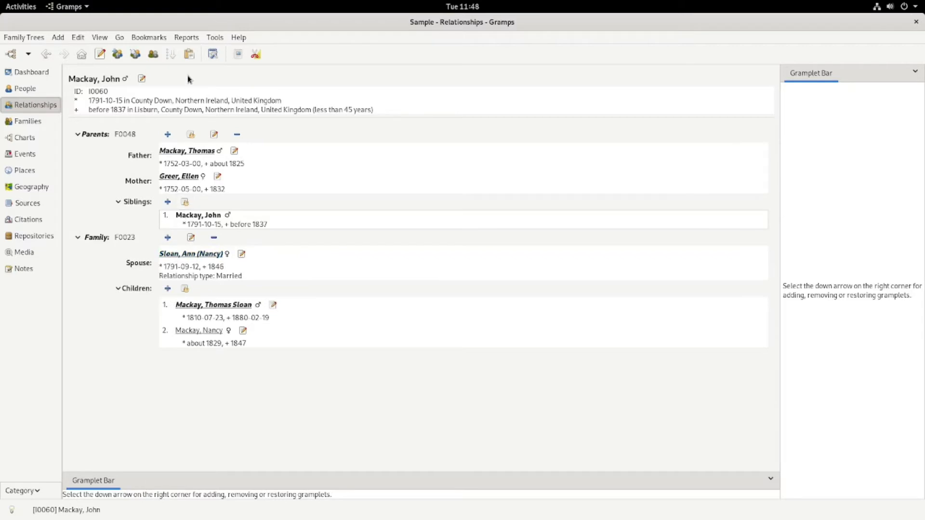
left_click(185, 151)
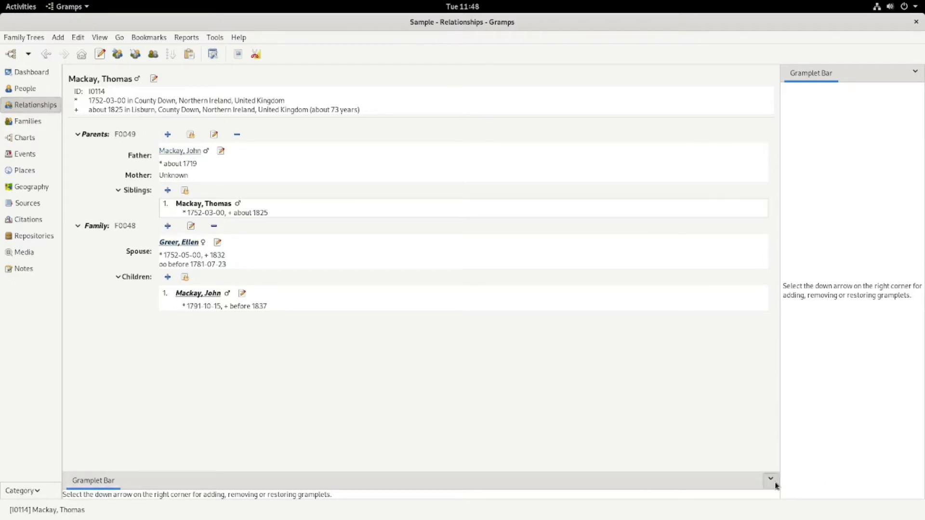
left_click(776, 483)
mouse_move(791, 499)
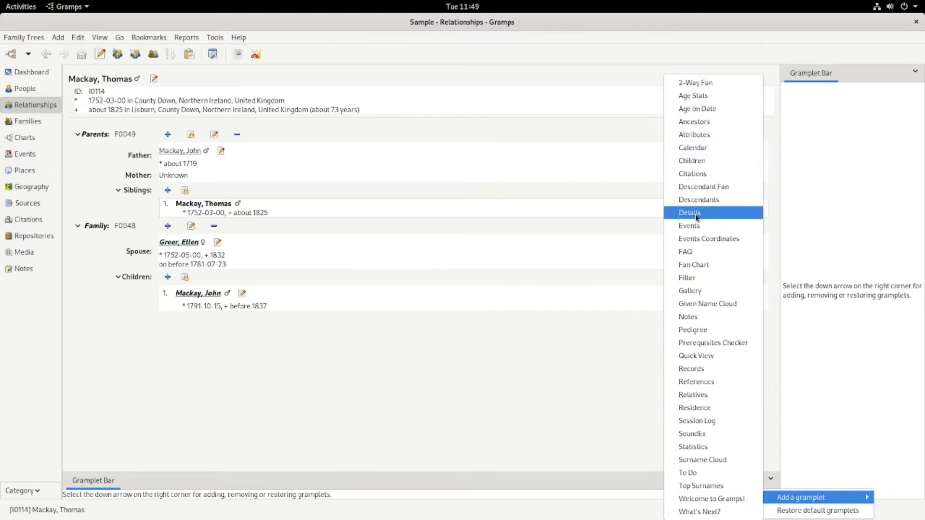
left_click(699, 173)
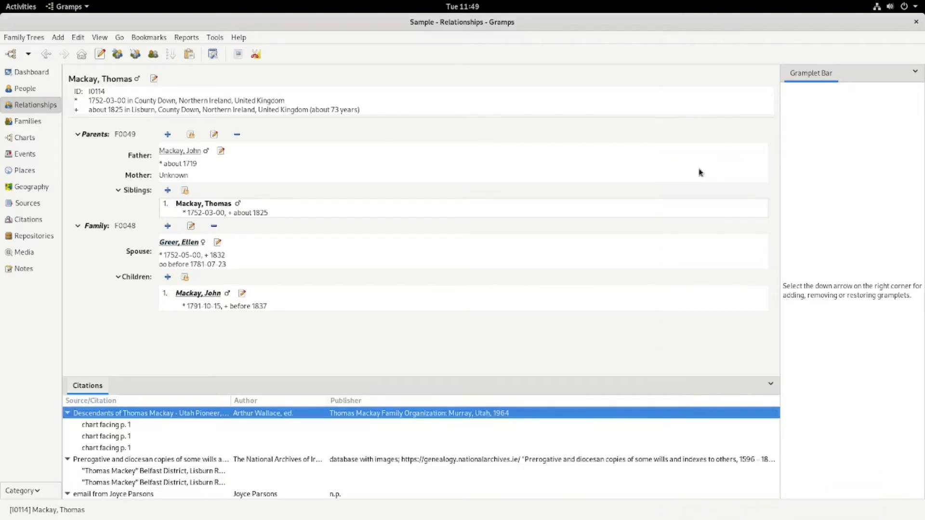
scroll(191, 428, "down", 2)
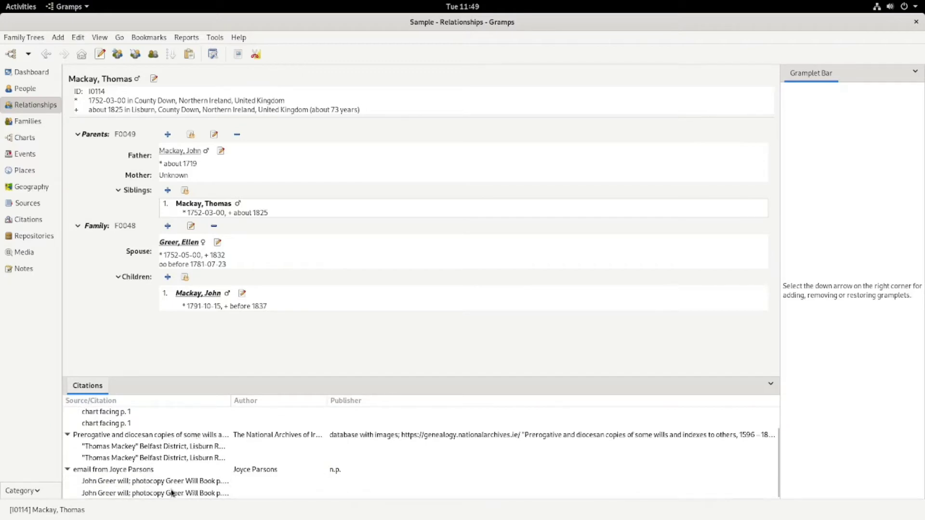
scroll(189, 477, "up", 2)
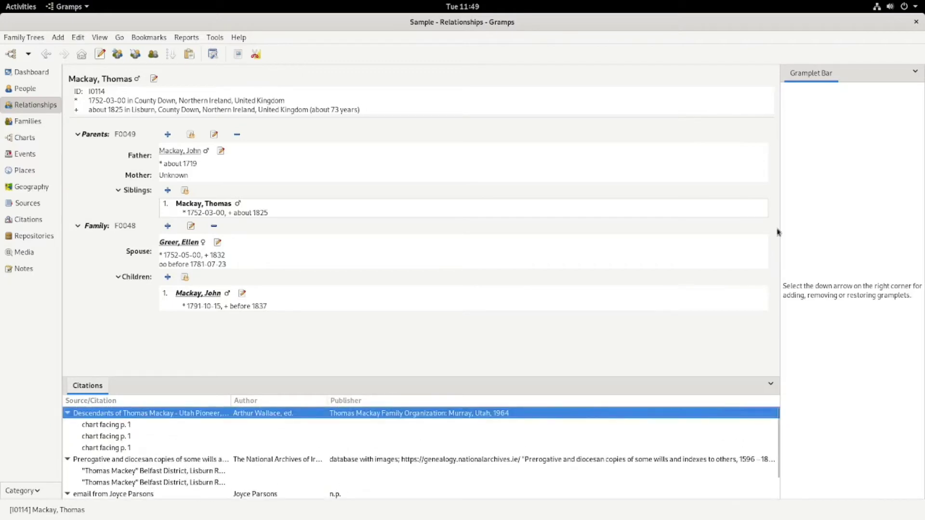
Reopen and close the gramplet options, then switch to People and back to Relationships.
left_click(914, 73)
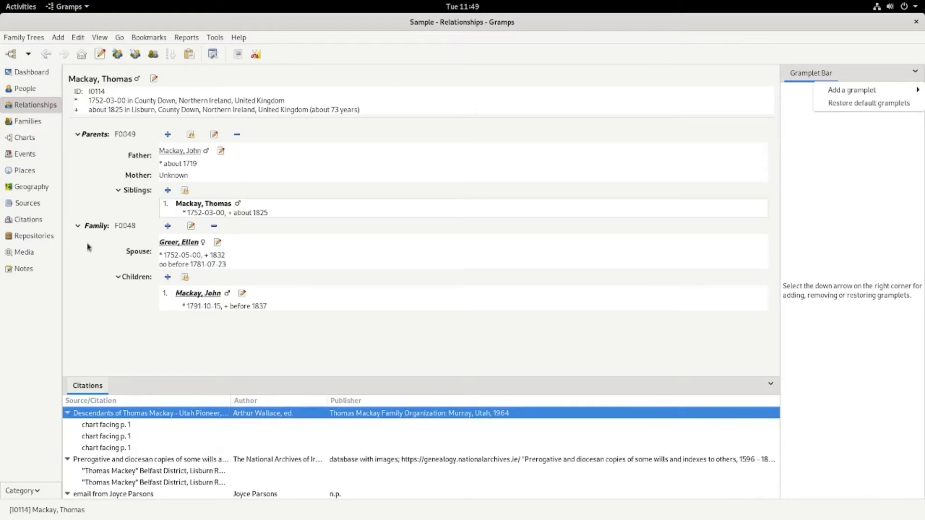
left_click(27, 111)
left_click(26, 90)
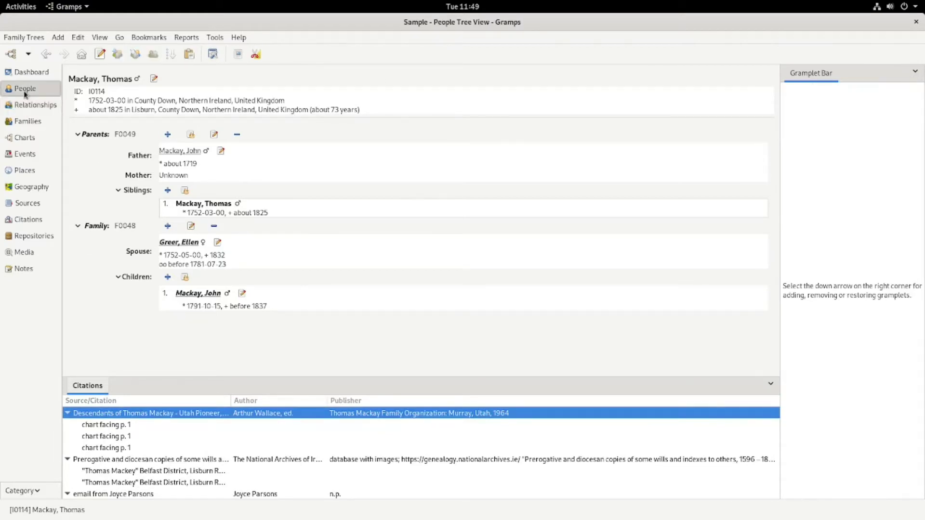
left_click(25, 105)
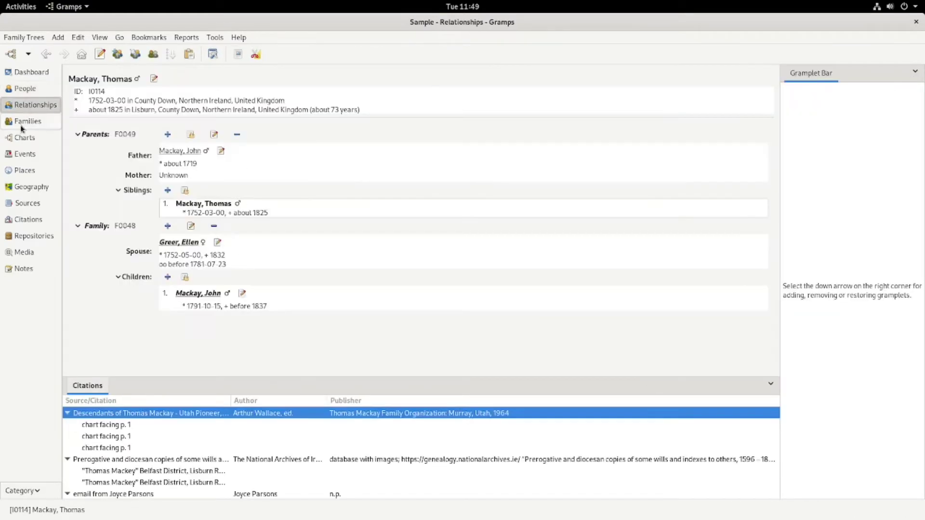
left_click(22, 122)
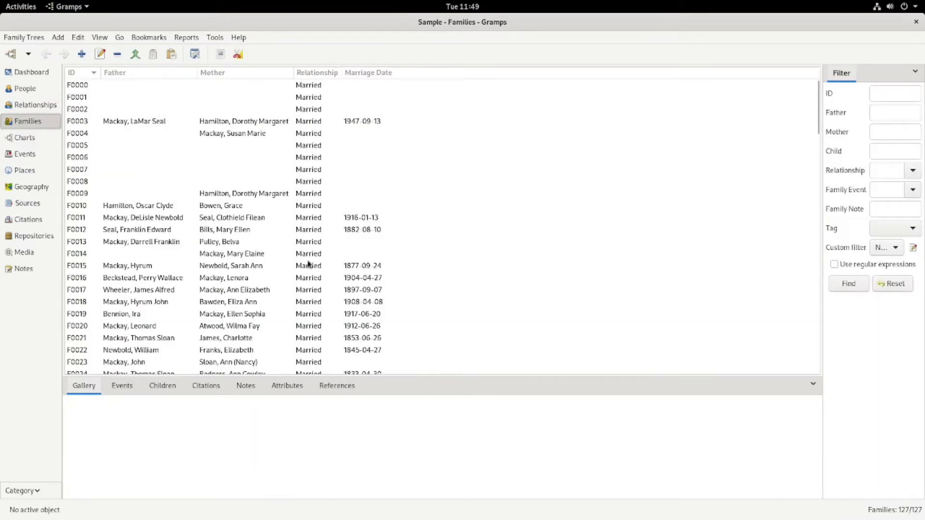
Scroll through the list of 127 families with fathers, mothers and marriage dates.
scroll(229, 305, "down", 5)
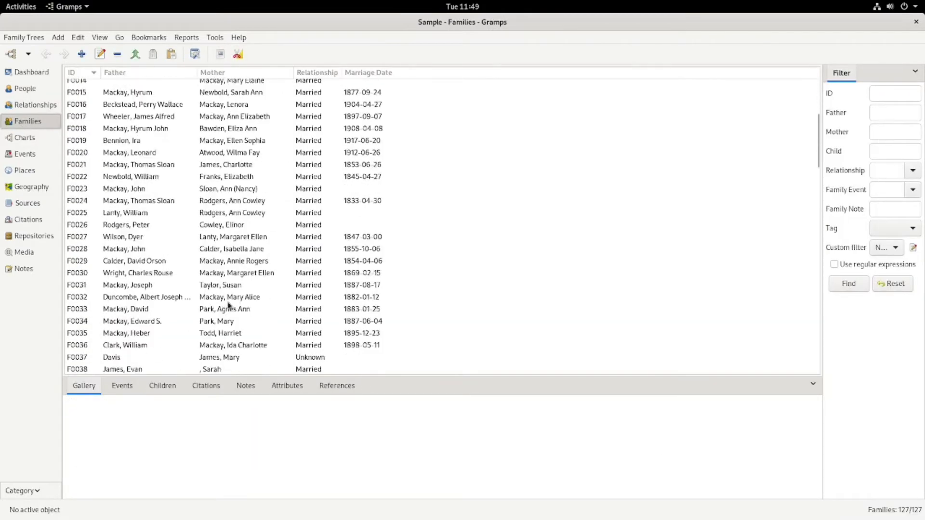
scroll(229, 306, "down", 7)
scroll(227, 304, "up", 12)
left_click(26, 139)
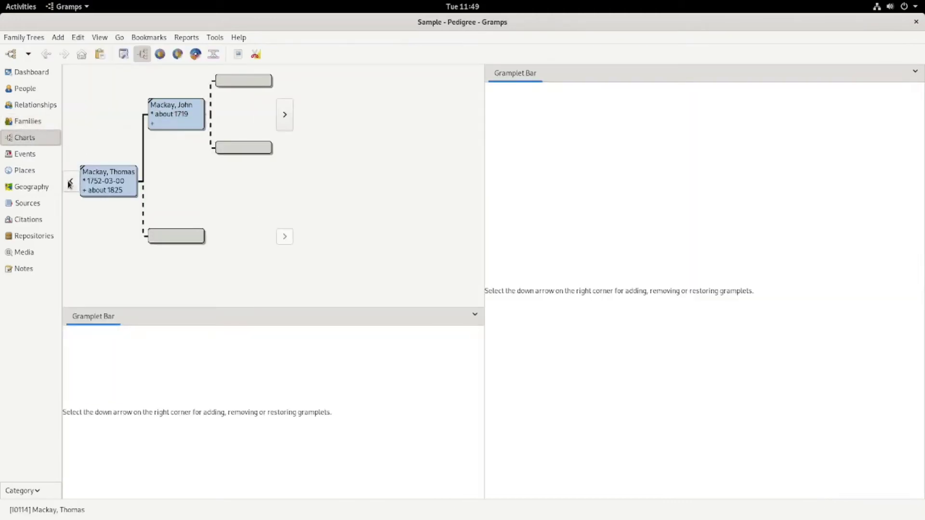
left_click(70, 184)
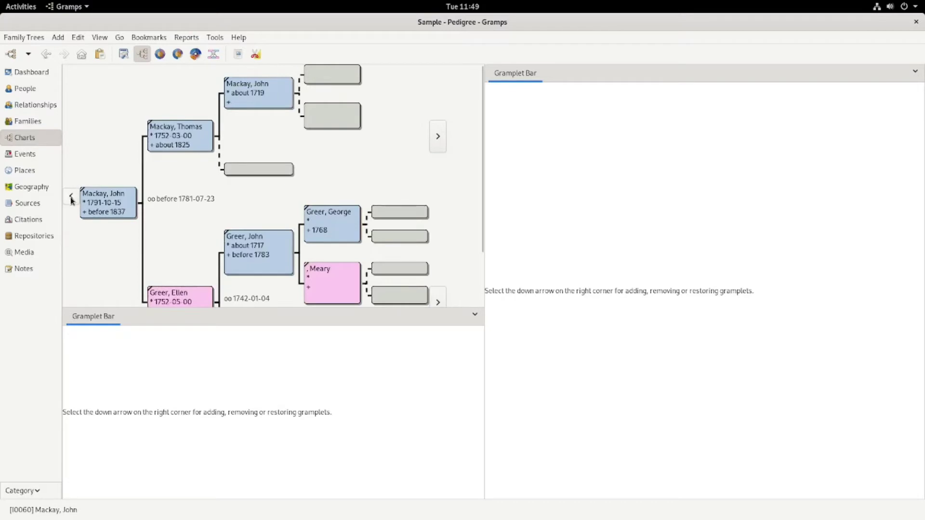
left_click(71, 196)
left_click(86, 208)
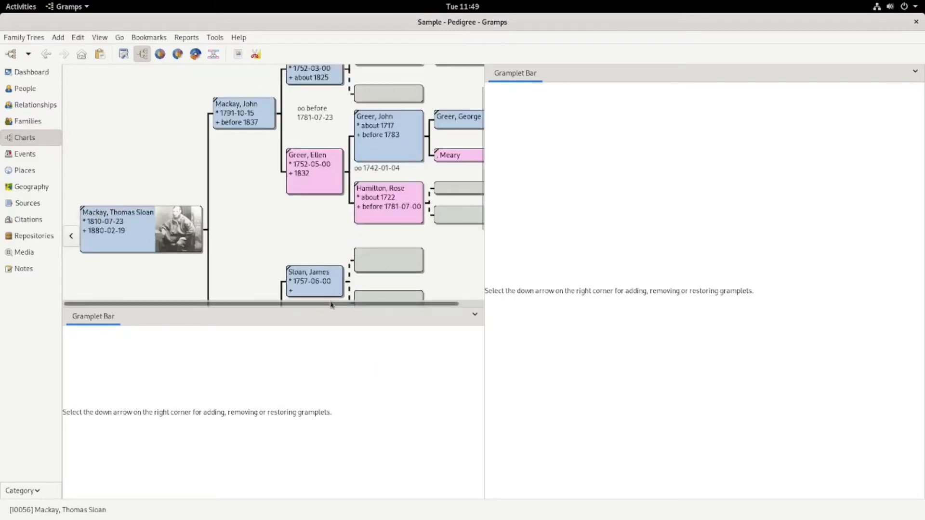
left_click_drag(333, 308, 370, 476)
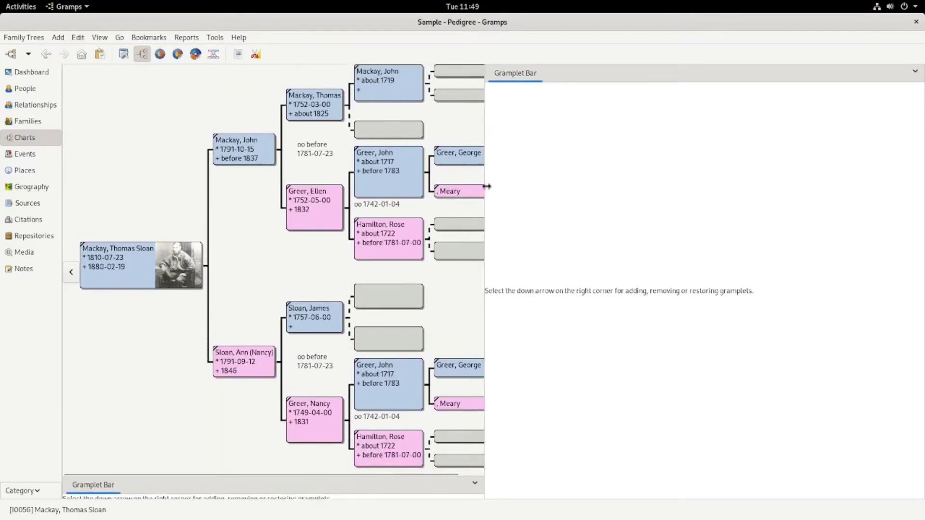
left_click_drag(486, 186, 847, 173)
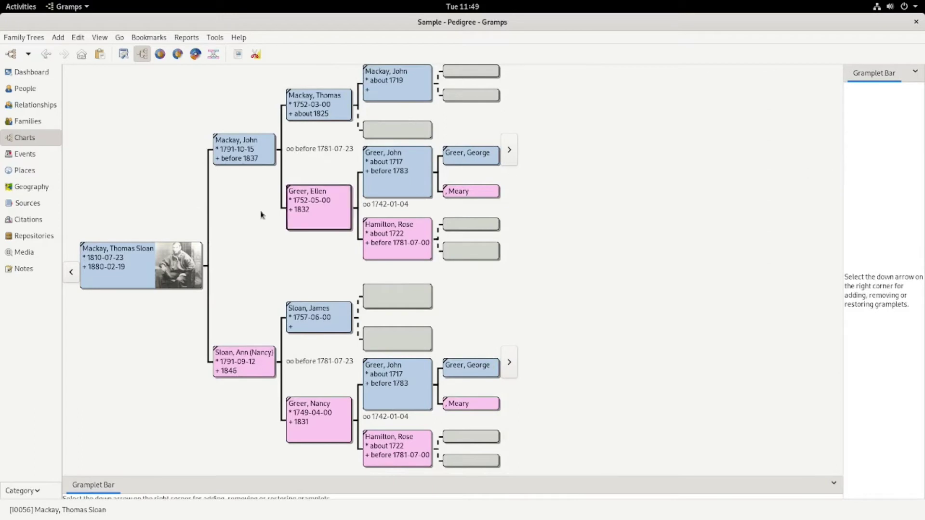
key("alt+Left")
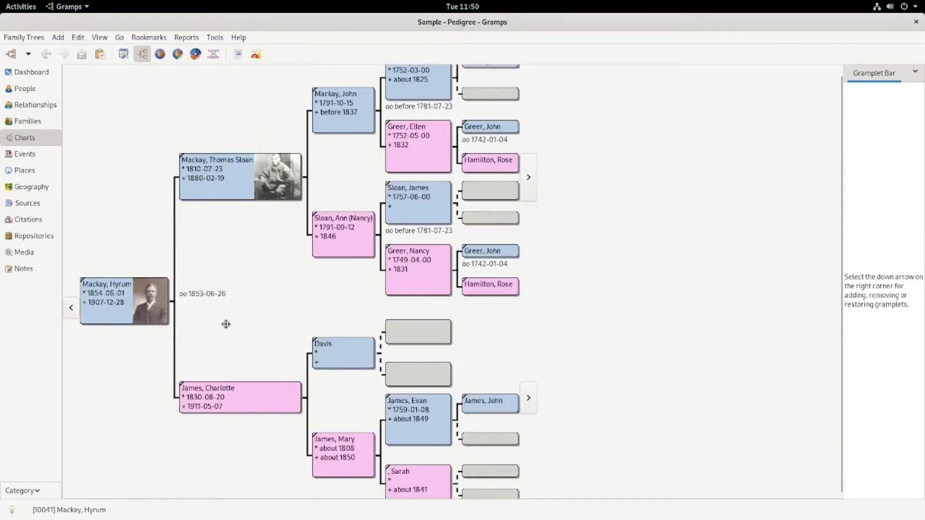
left_click_drag(225, 324, 232, 270)
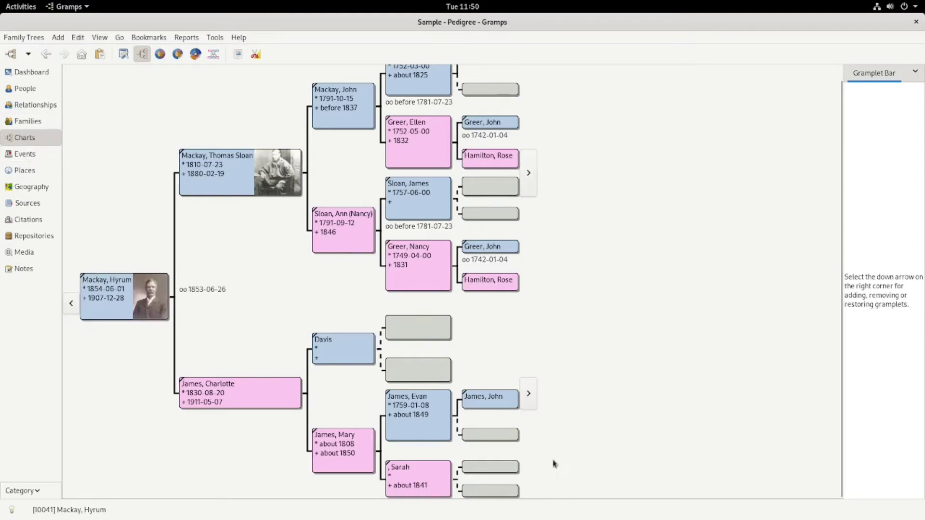
left_click(529, 397)
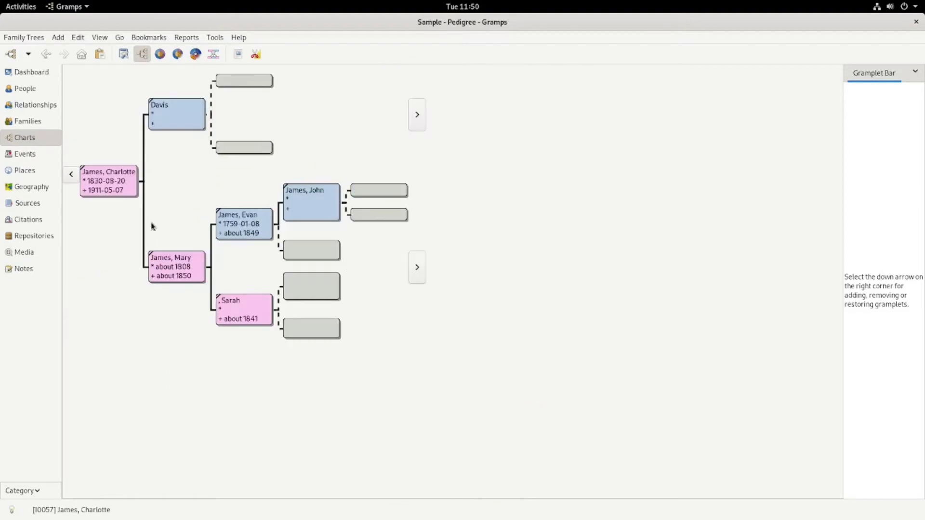
left_click(71, 174)
key("Escape")
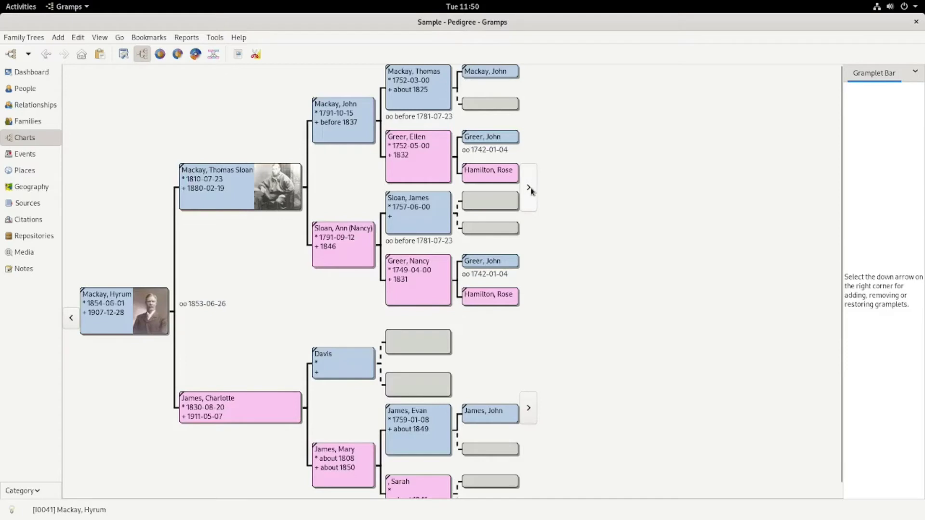
left_click(528, 188)
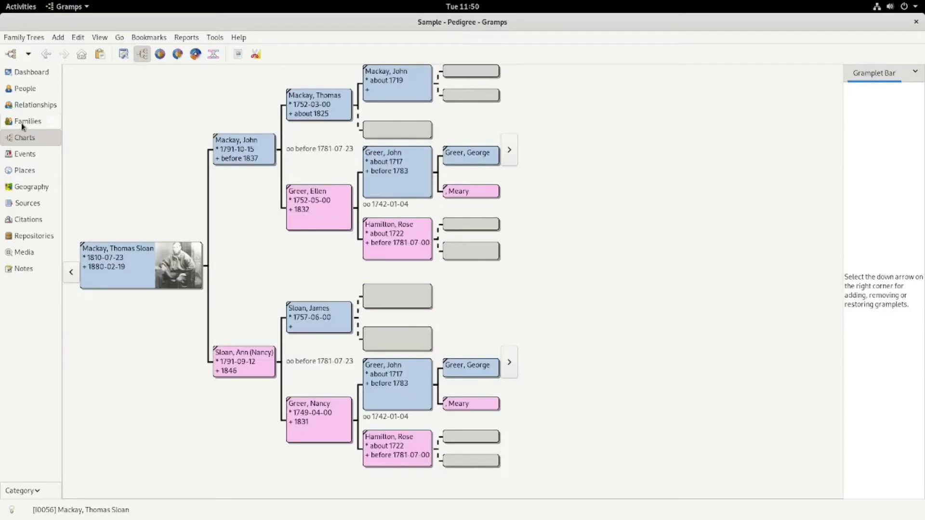
left_click(71, 273)
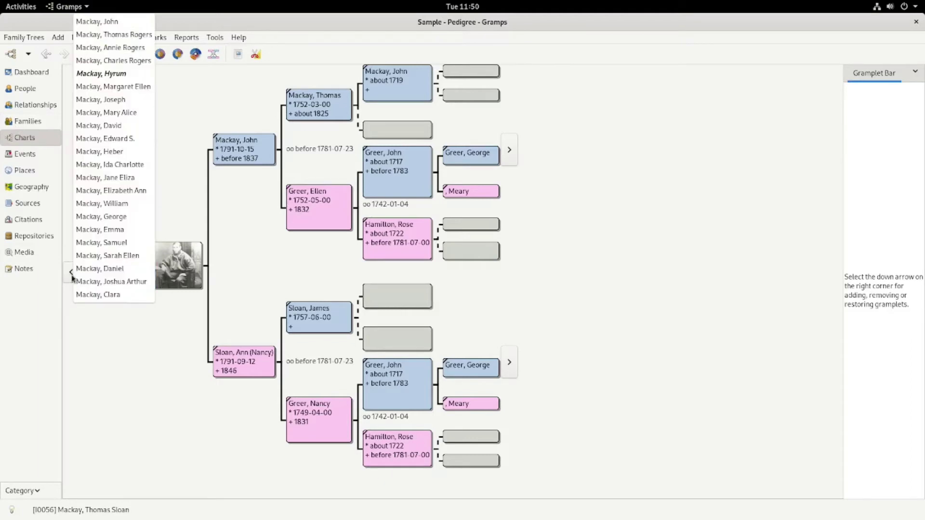
left_click(101, 73)
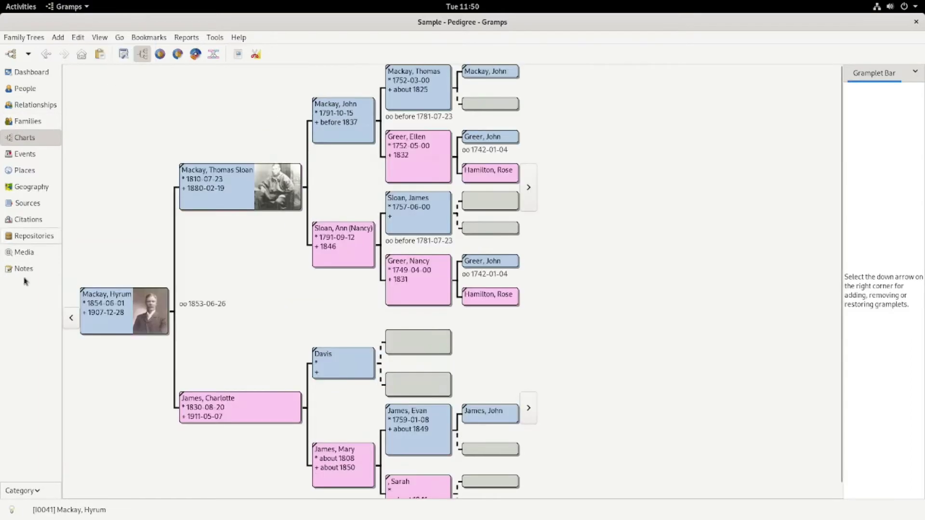
left_click(70, 319)
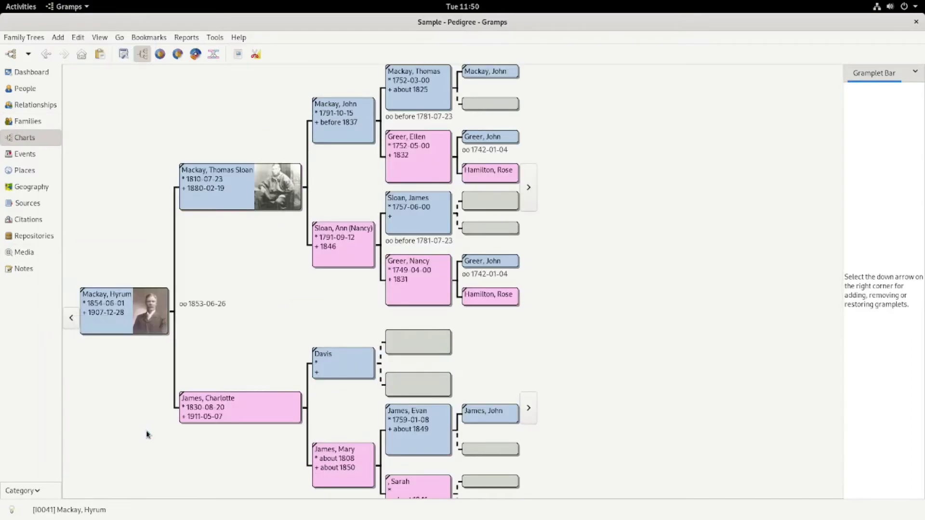
key("alt+Left")
left_click_drag(296, 231, 251, 159)
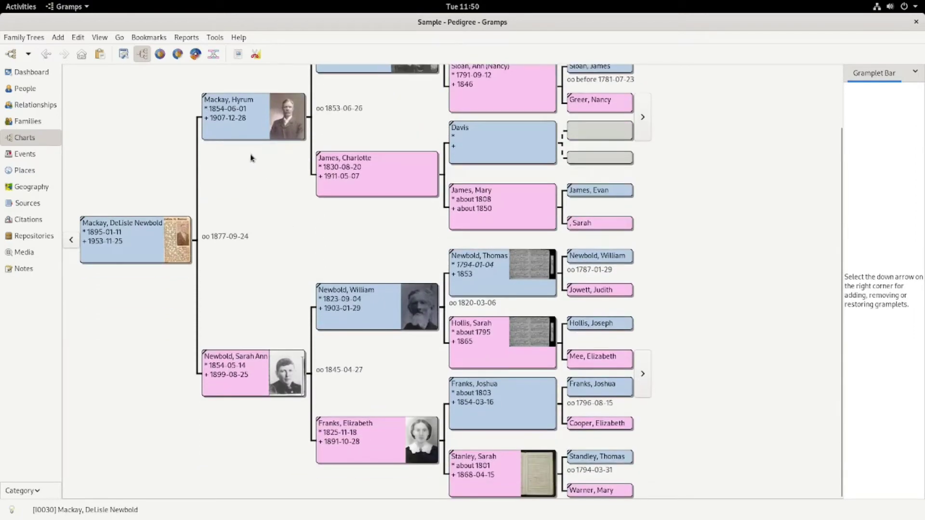
left_click(32, 156)
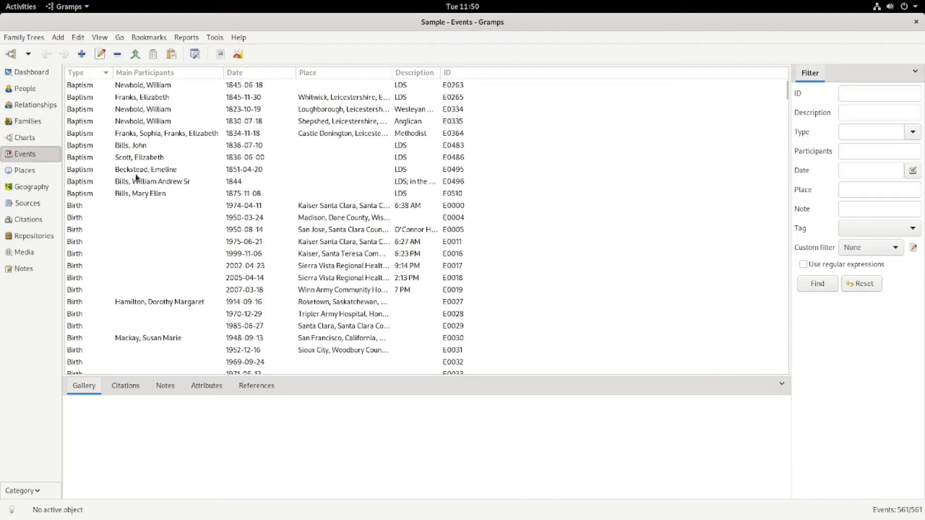
Scroll through the 561 events, past the baptism, birth, burial and census entries.
scroll(248, 189, "down", 5)
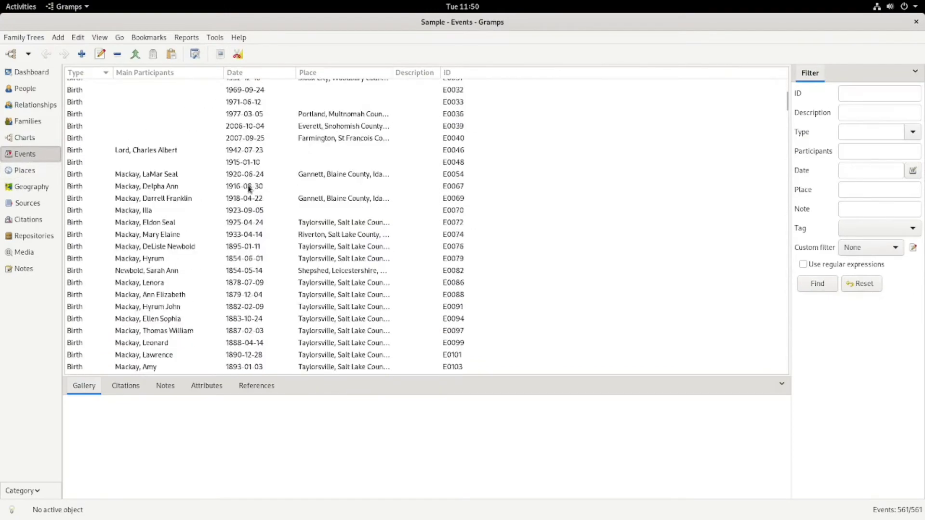
scroll(248, 189, "down", 15)
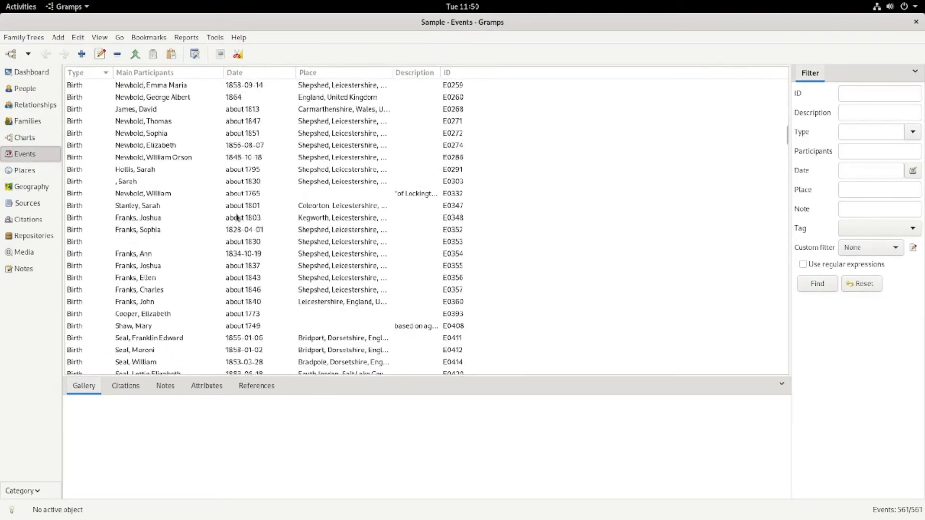
scroll(238, 217, "down", 15)
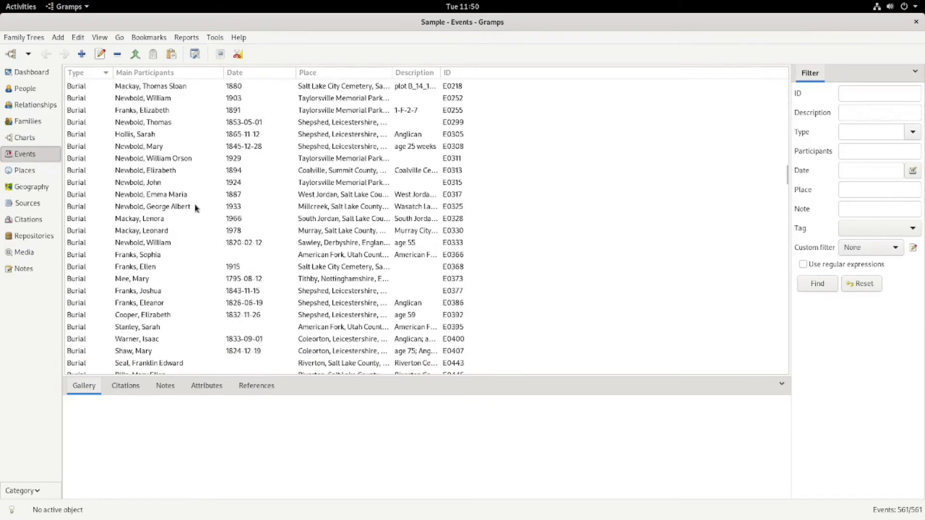
scroll(286, 222, "down", 6)
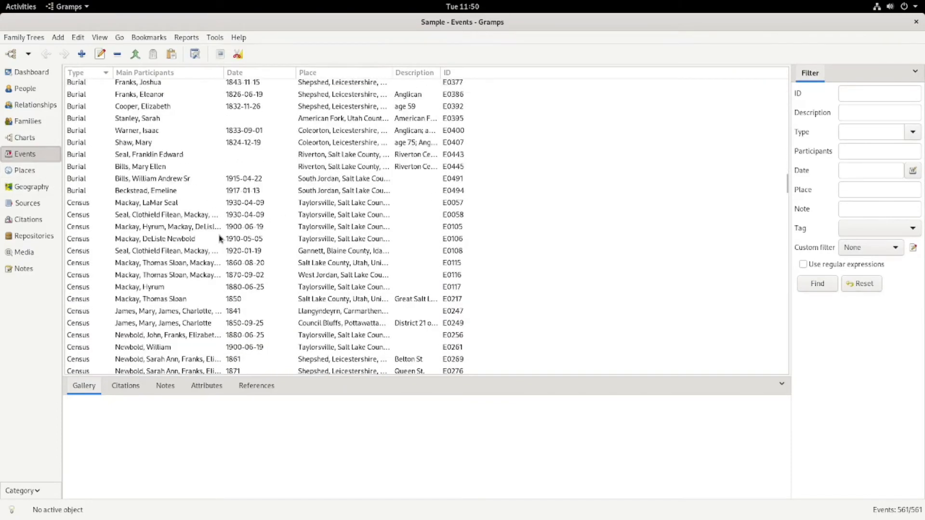
scroll(219, 238, "up", 20)
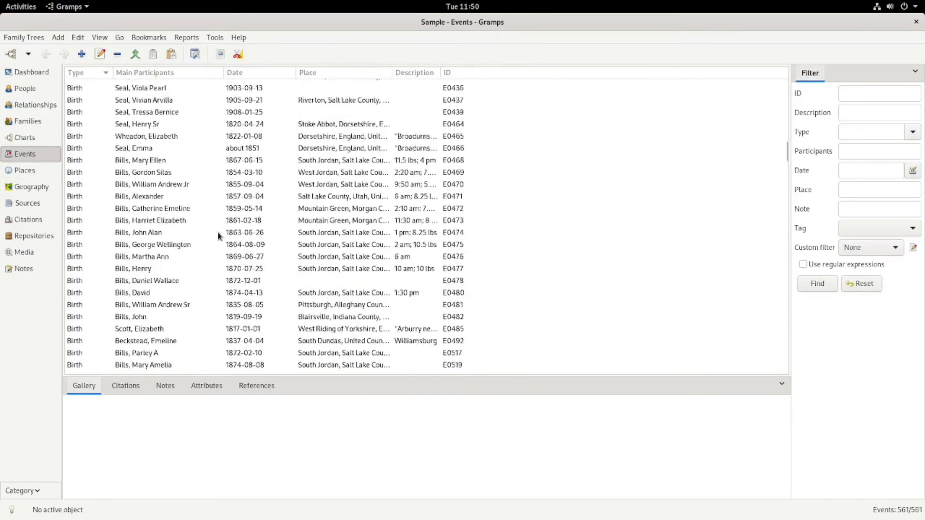
scroll(174, 237, "up", 5)
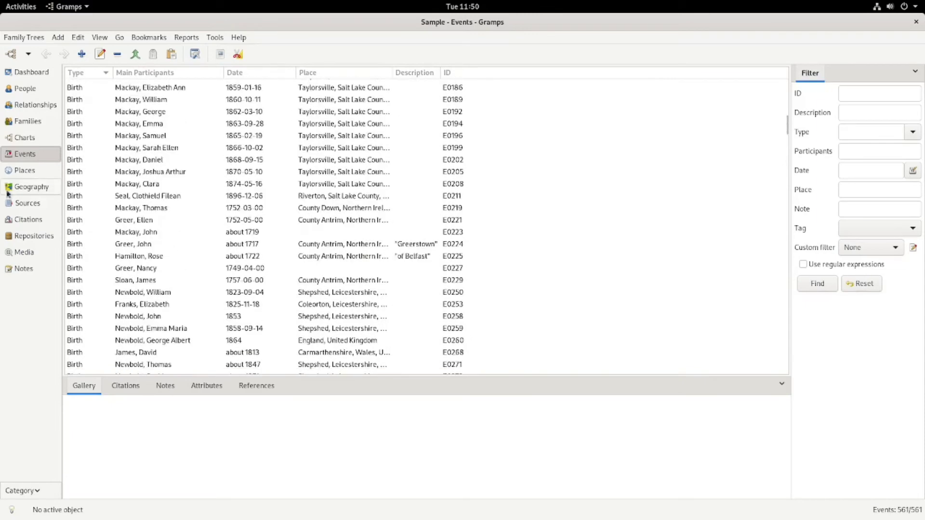
In the Place Tree, expand United States, Oregon and Multnomah County, then select Portland.
left_click(31, 171)
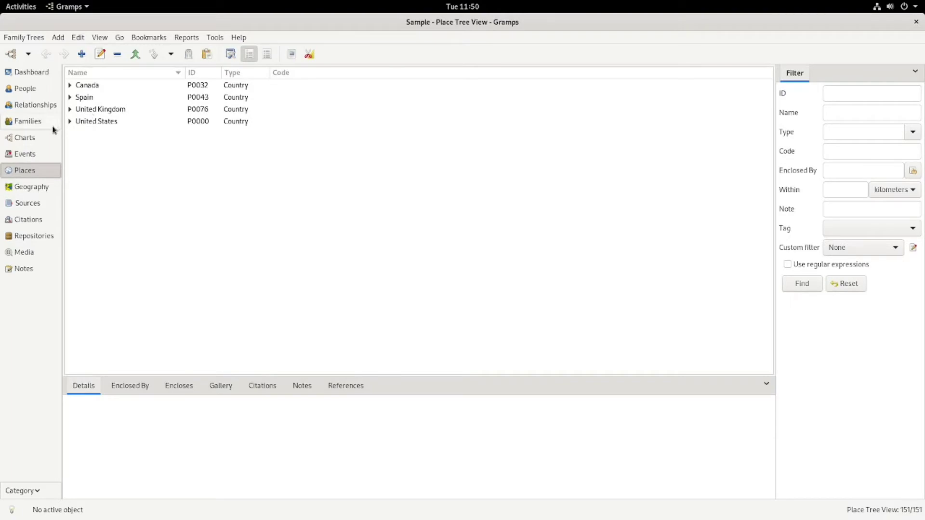
left_click(70, 122)
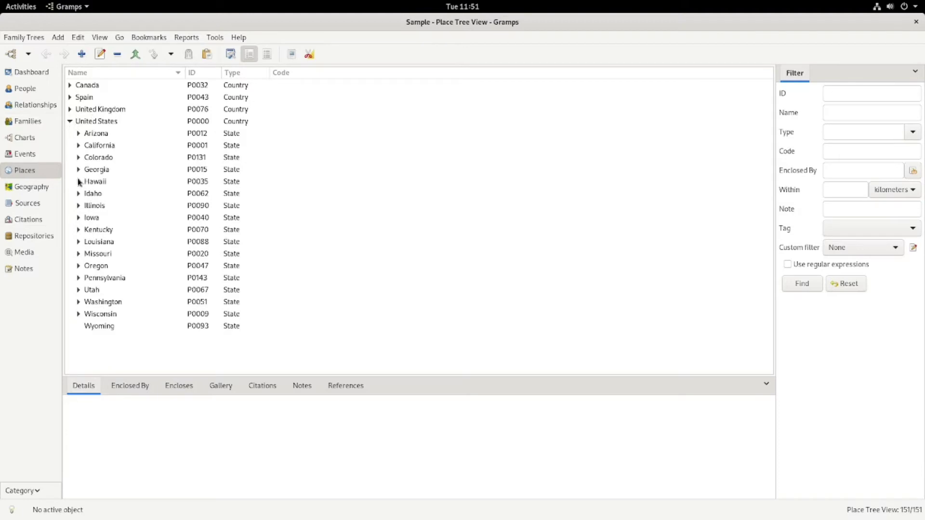
left_click(79, 268)
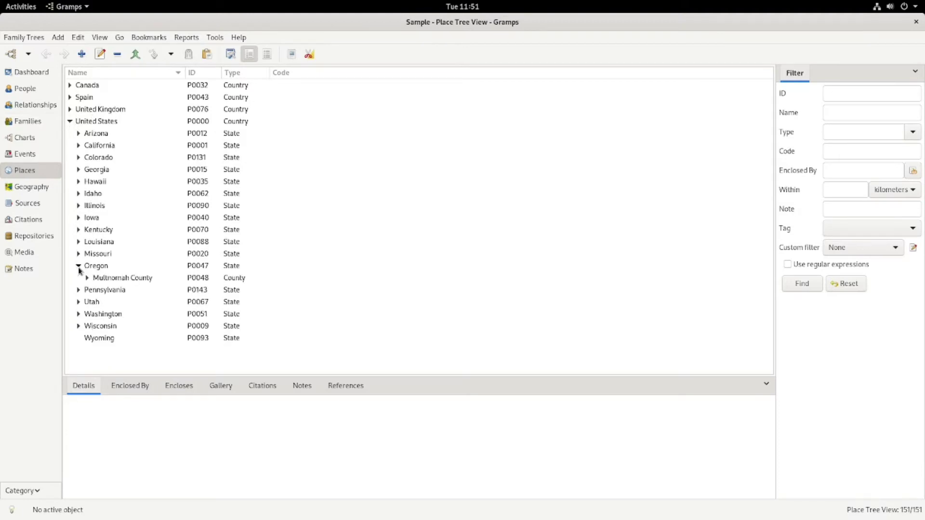
left_click(93, 283)
left_click(87, 278)
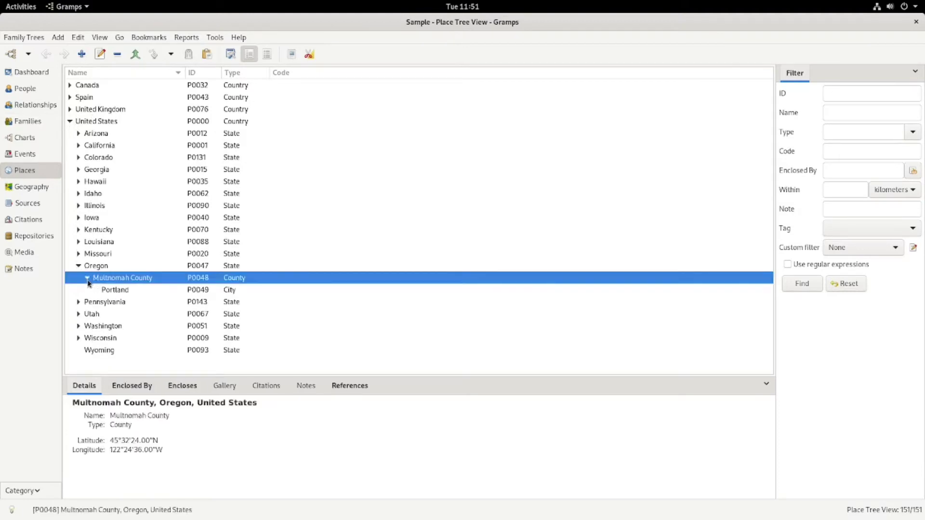
left_click(120, 292)
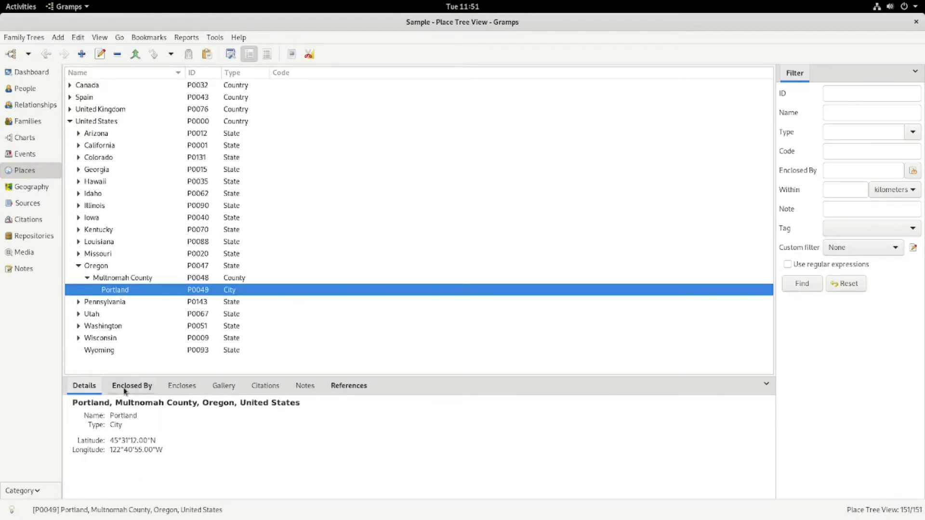
double_click(117, 291)
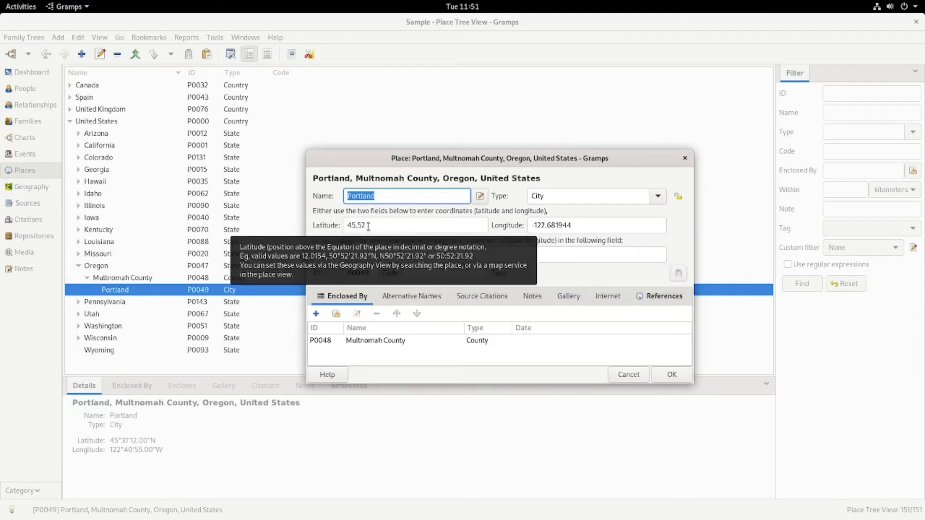
left_click(673, 375)
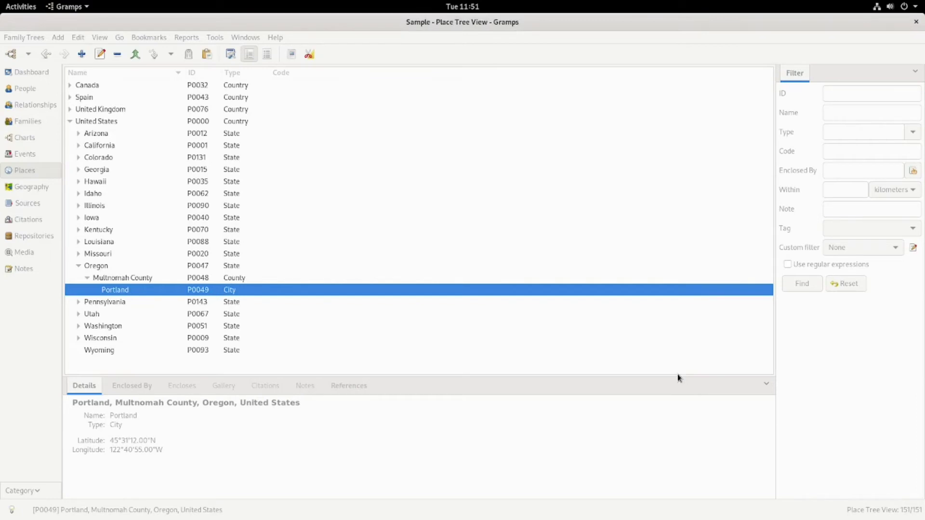
Show the current person's places on the Geography map.
left_click(36, 187)
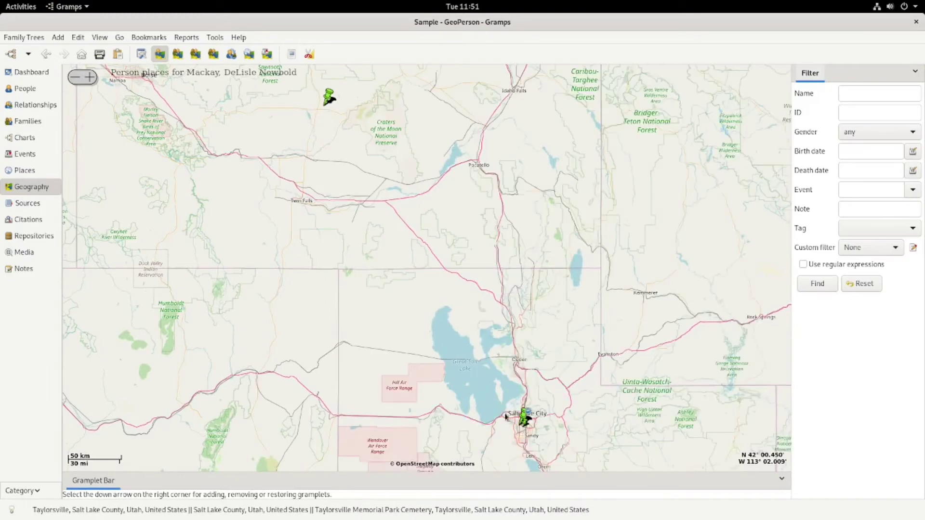
scroll(294, 300, "down", 4)
scroll(286, 333, "up", 3)
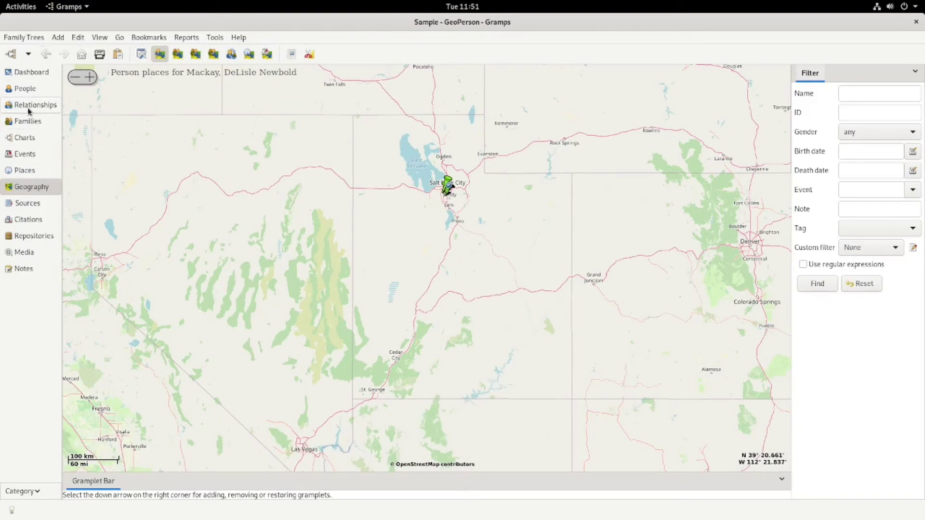
left_click(29, 110)
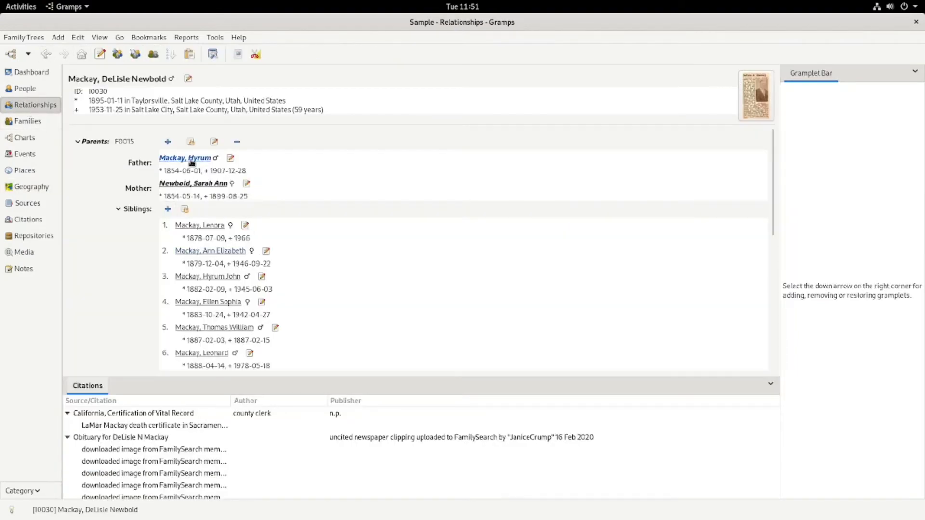
left_click(82, 54)
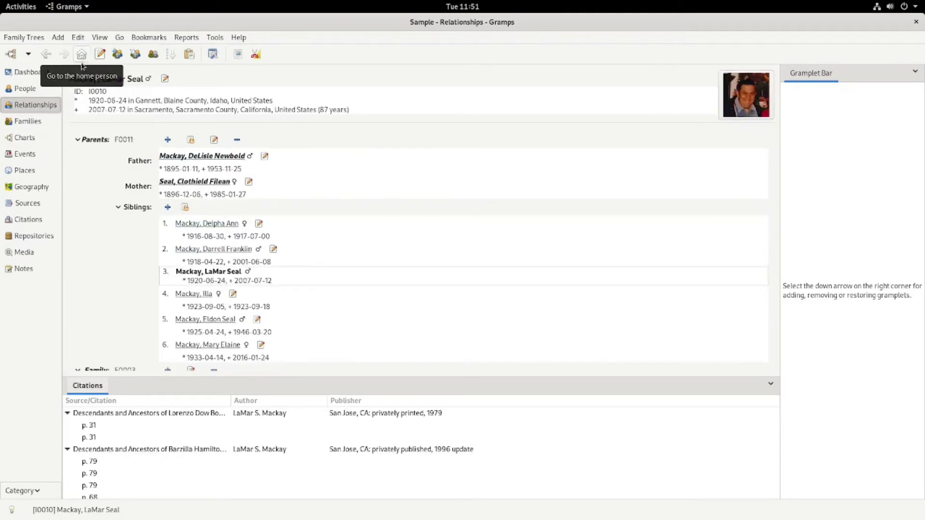
scroll(275, 278, "down", 3)
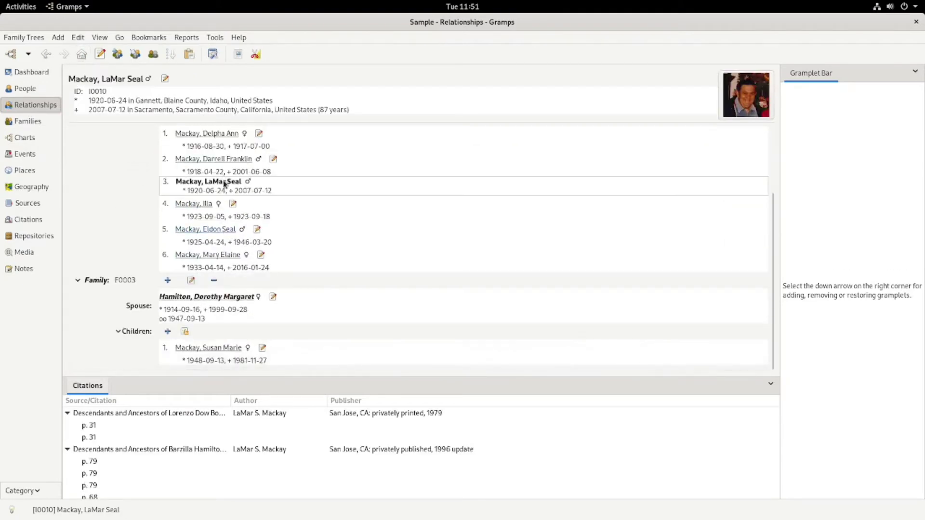
left_click(32, 188)
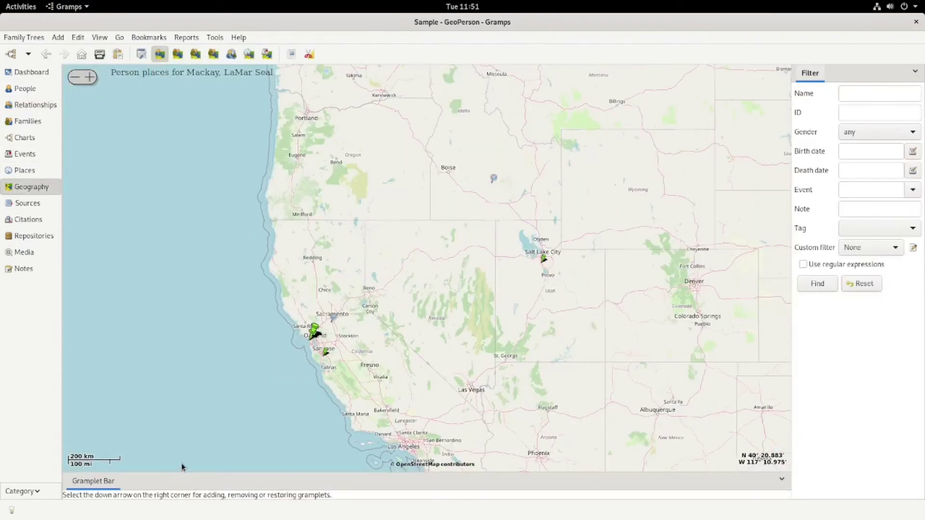
Read the place names of the map markers, then switch to the list of 62 sources.
mouse_move(494, 180)
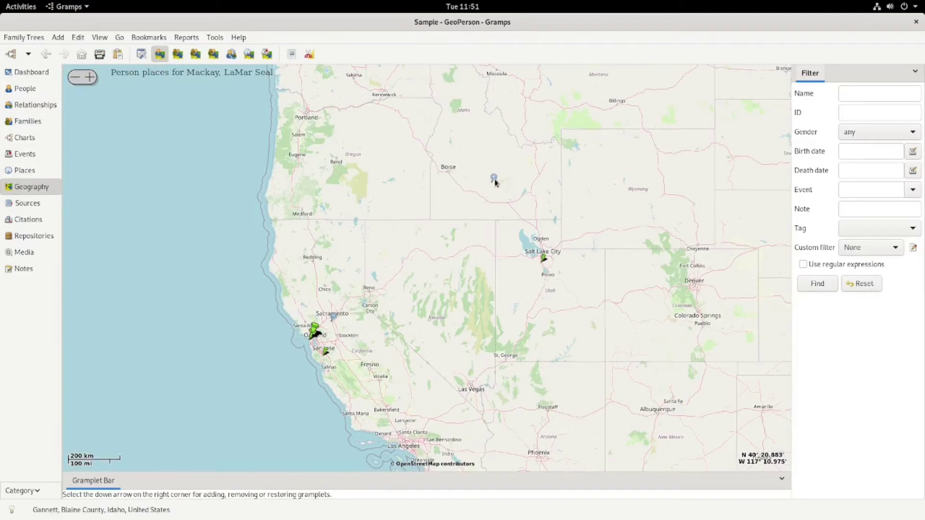
mouse_move(547, 271)
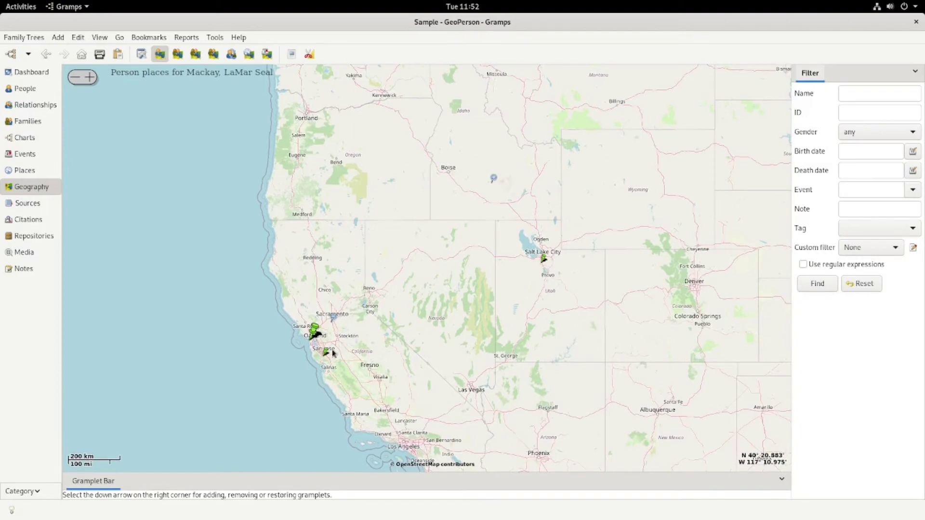
mouse_move(327, 355)
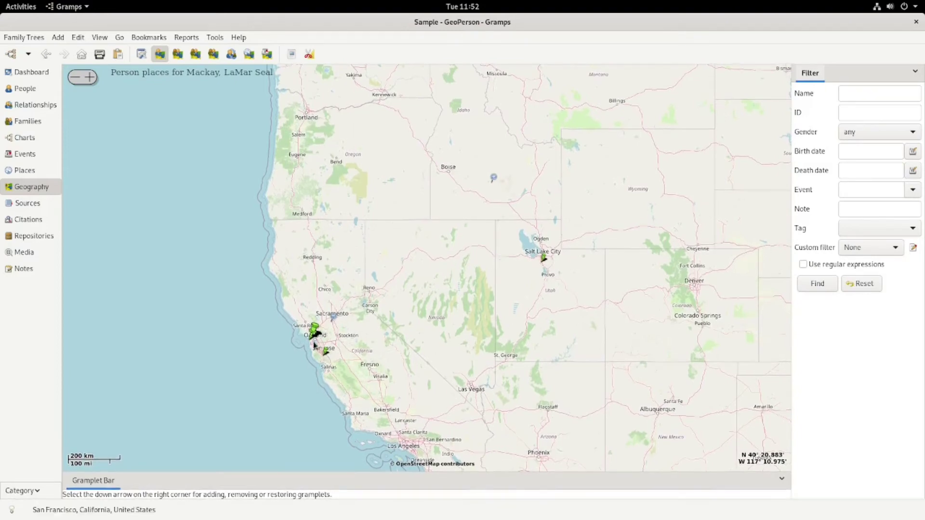
mouse_move(334, 320)
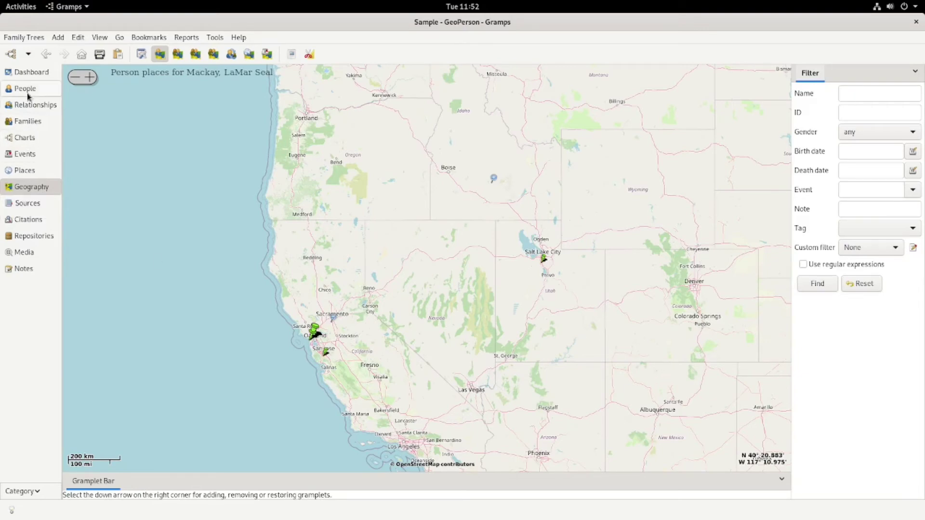
left_click(27, 209)
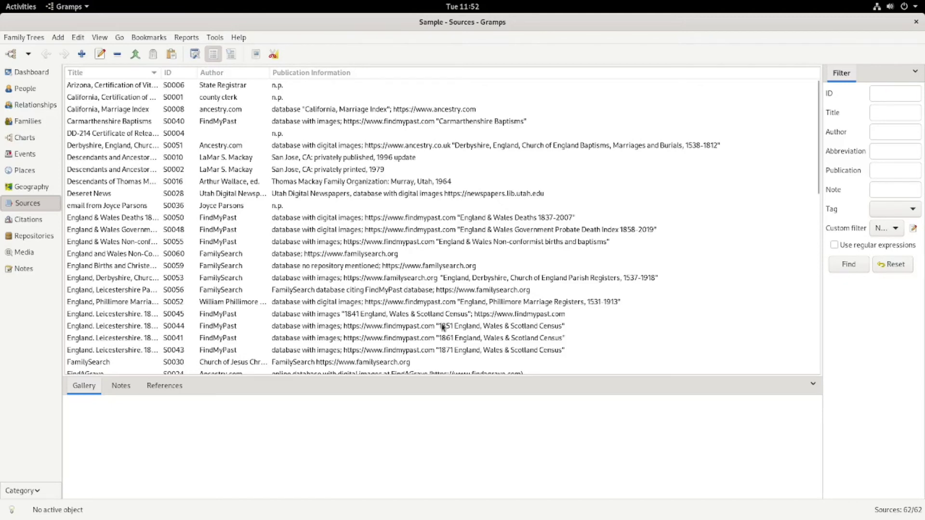
Step through the Citations and Repositories lists to the Media list of 100 images.
left_click(28, 220)
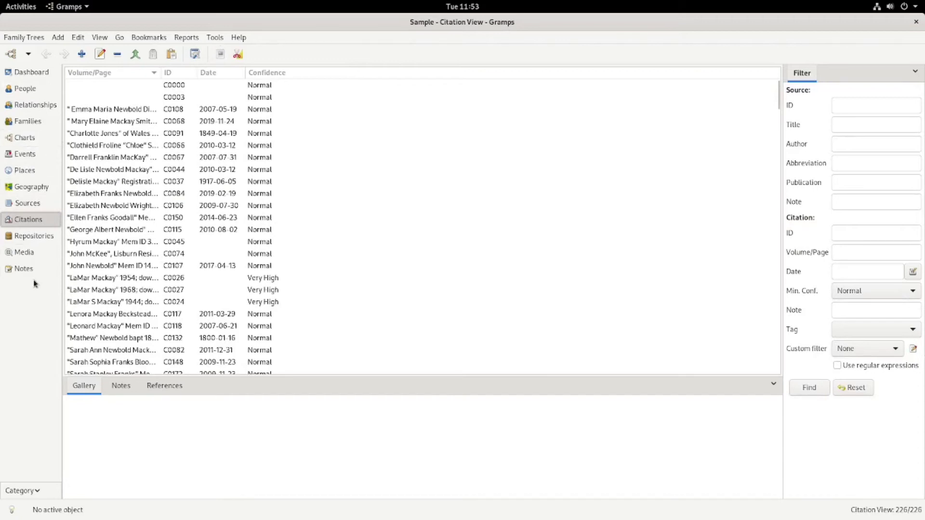
left_click(23, 236)
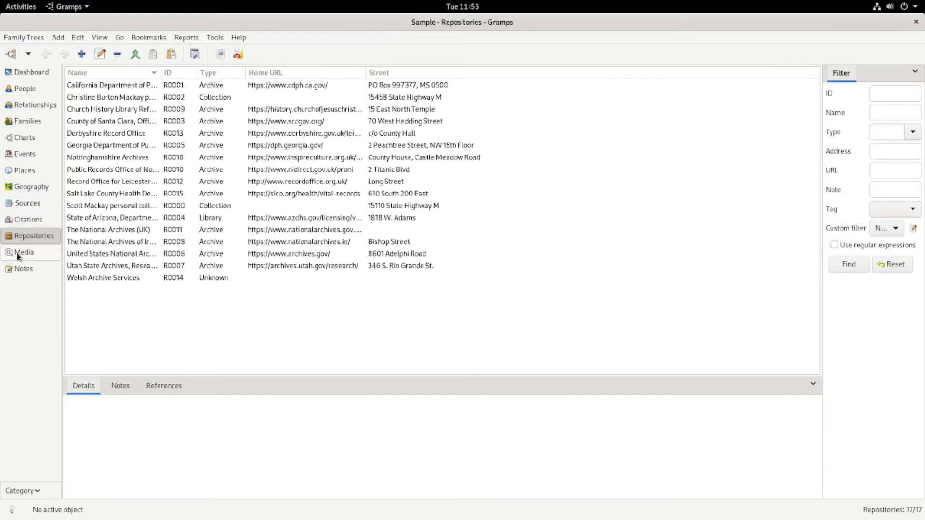
left_click(18, 255)
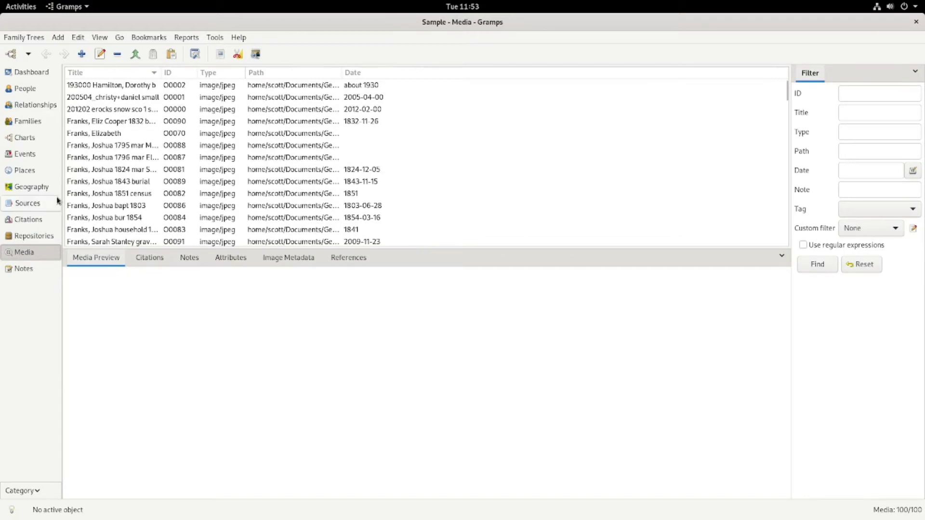
Preview the 1843 burial and 1851 census images, then browse the 116-note Notes list.
left_click(128, 181)
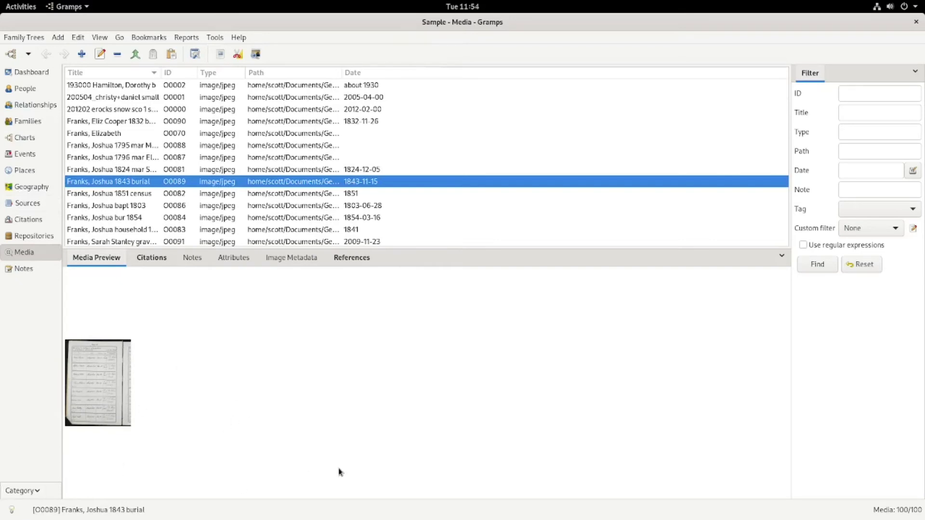
left_click(121, 194)
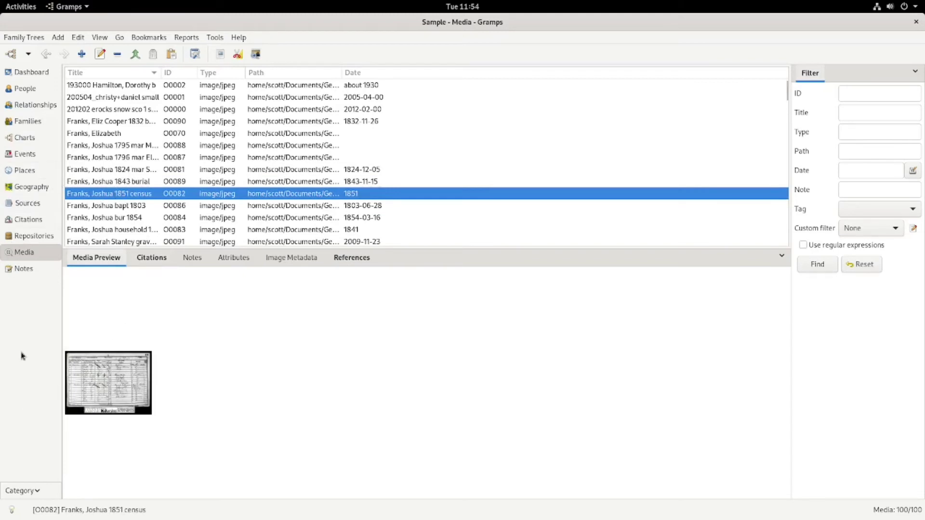
left_click(24, 269)
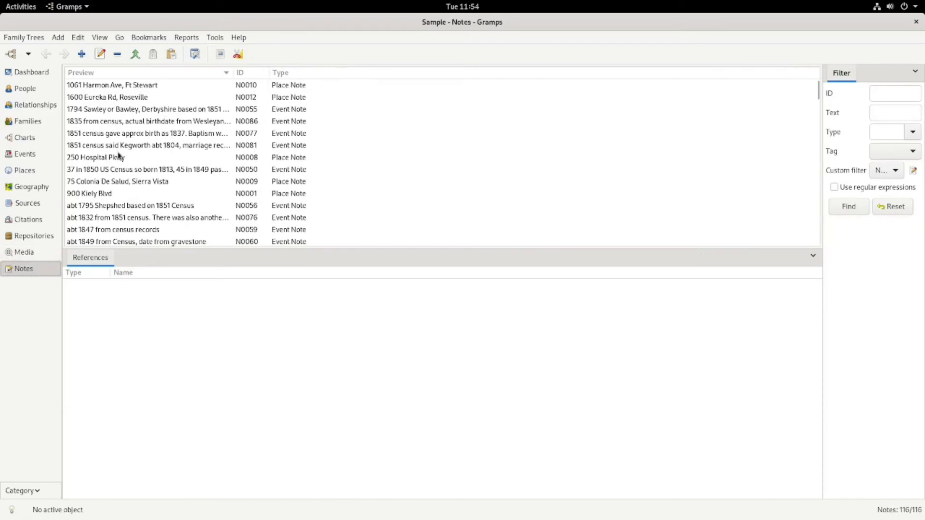
scroll(124, 154, "down", 1)
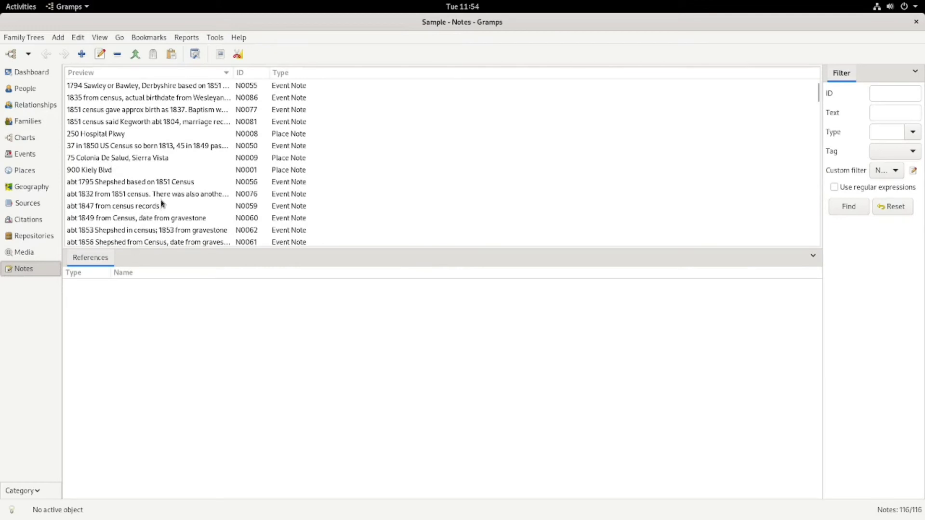
left_click(26, 89)
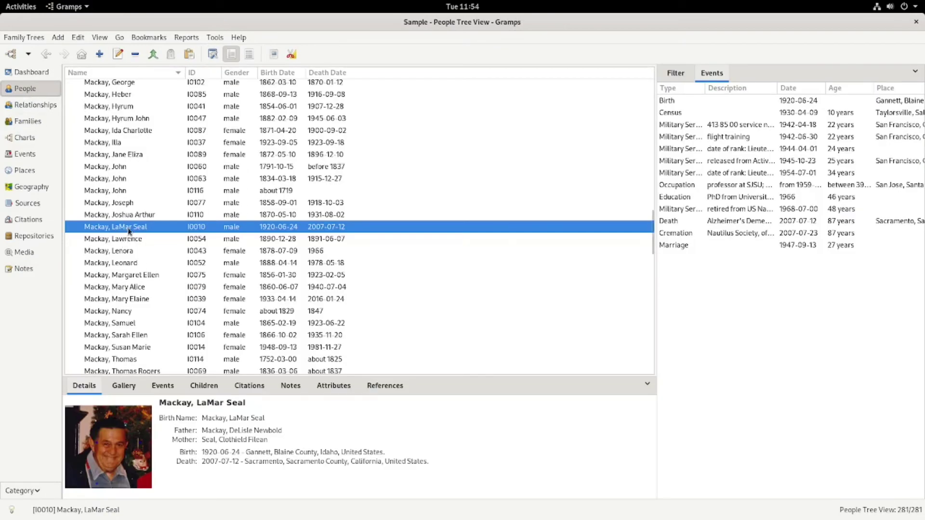
left_click(36, 105)
scroll(224, 151, "up", 3)
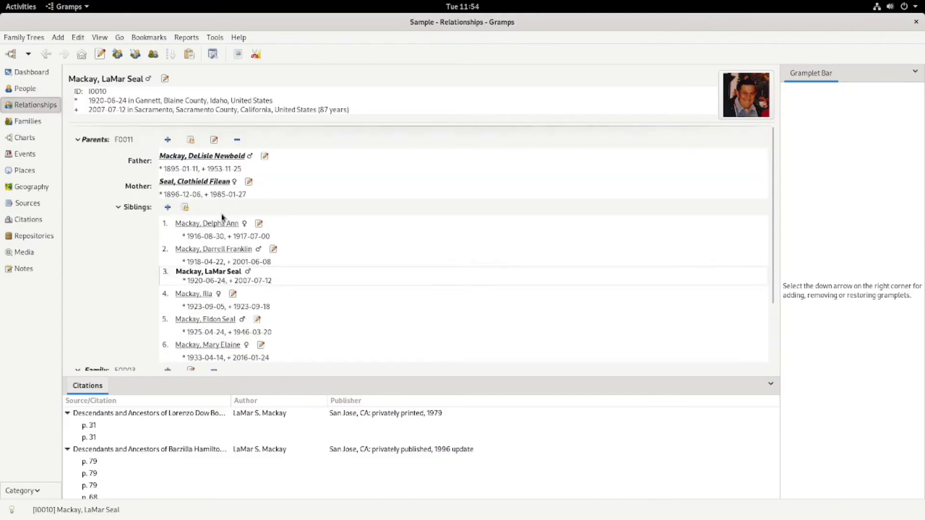
left_click(219, 160)
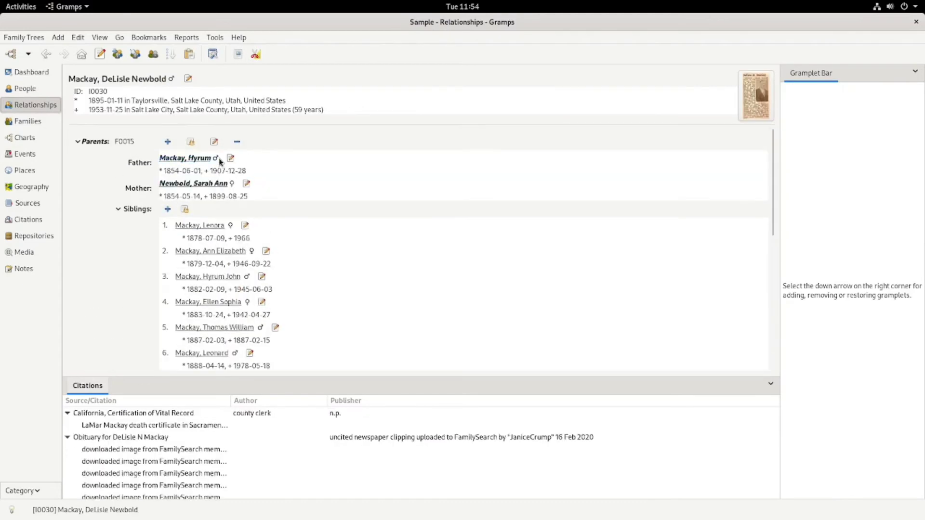
left_click(182, 159)
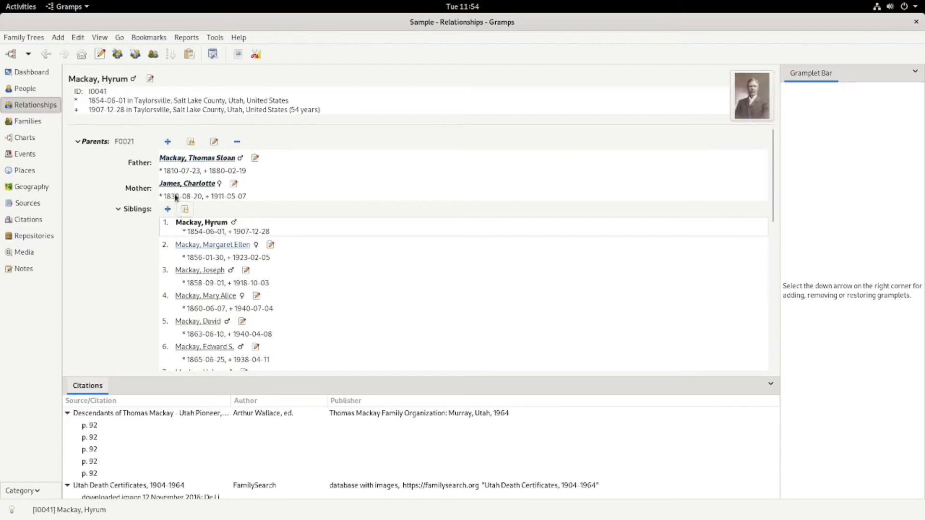
left_click(25, 89)
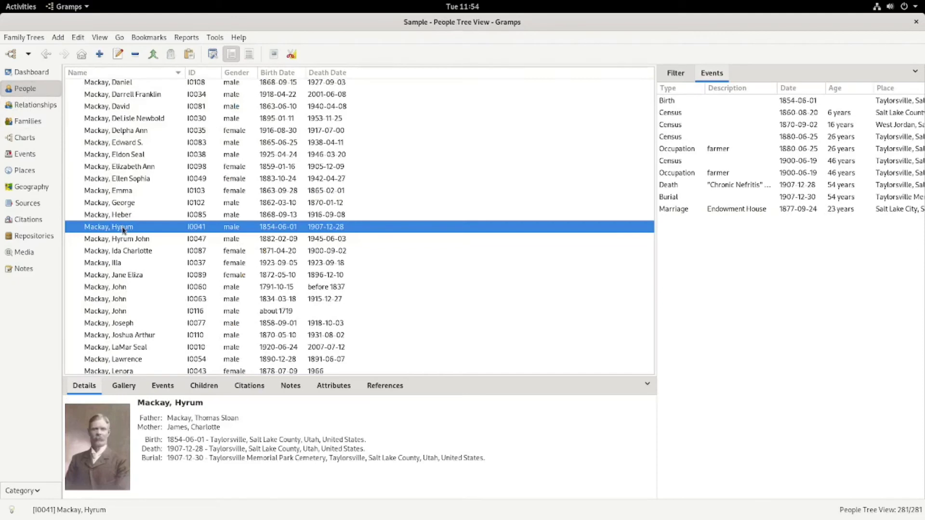
double_click(123, 227)
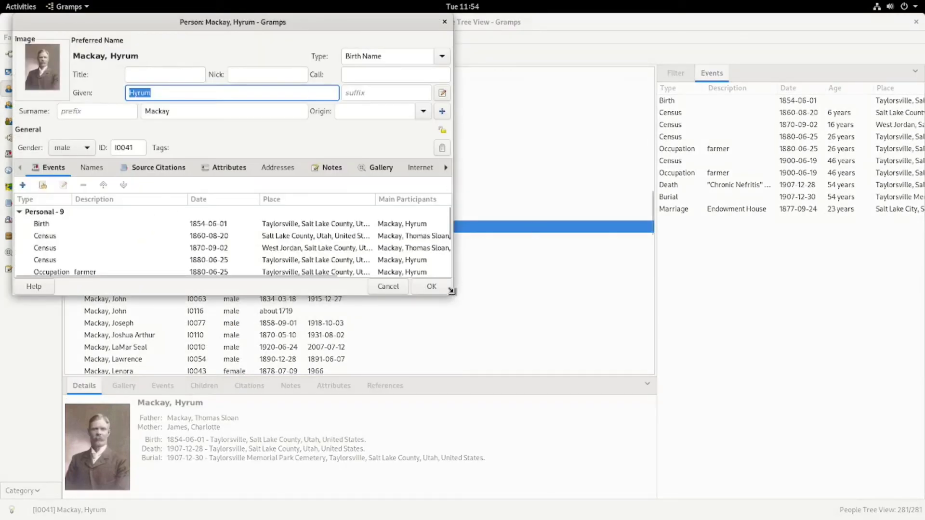
Enlarge Hyrum's person editor, reopen it from Relationships, and open his Death event.
left_click_drag(451, 291, 743, 439)
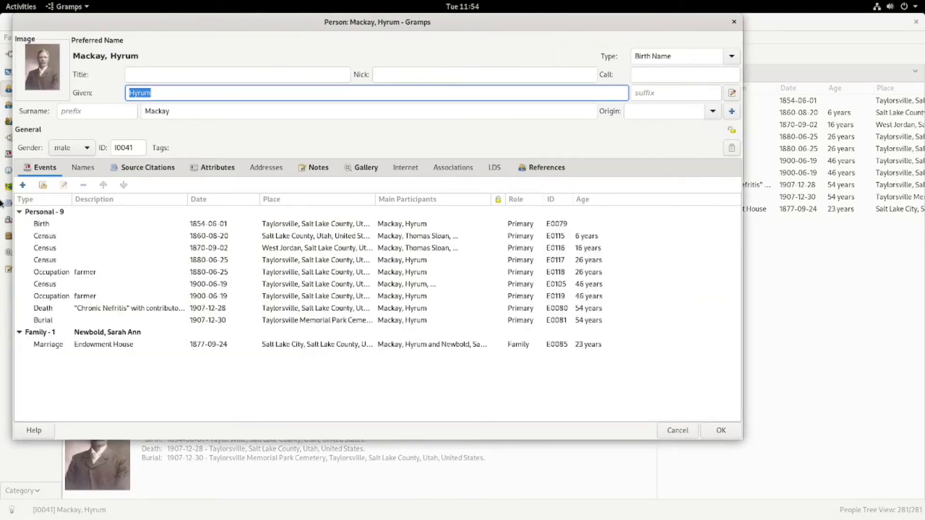
left_click(734, 22)
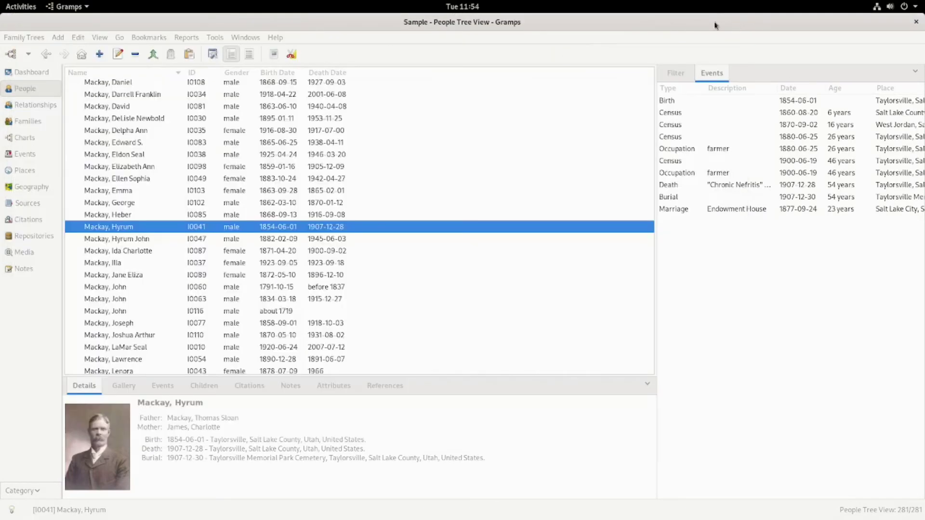
left_click(38, 106)
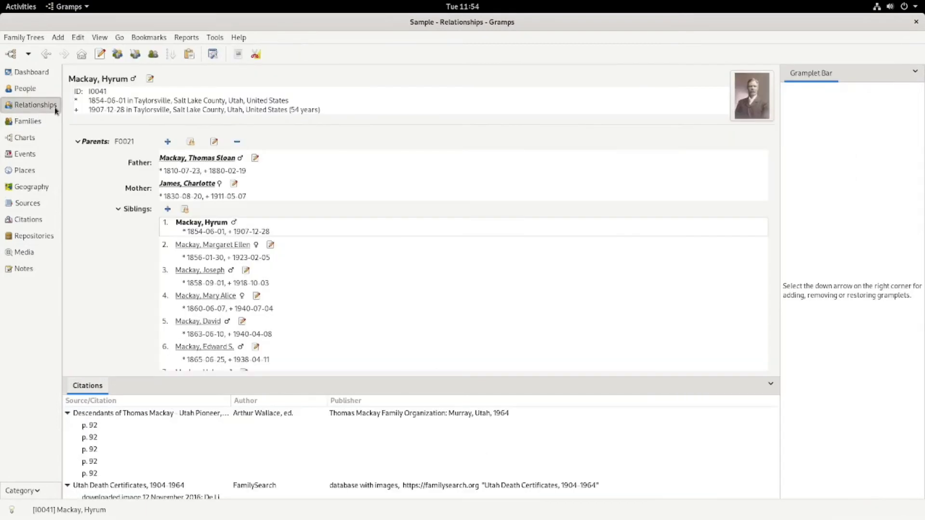
left_click(149, 79)
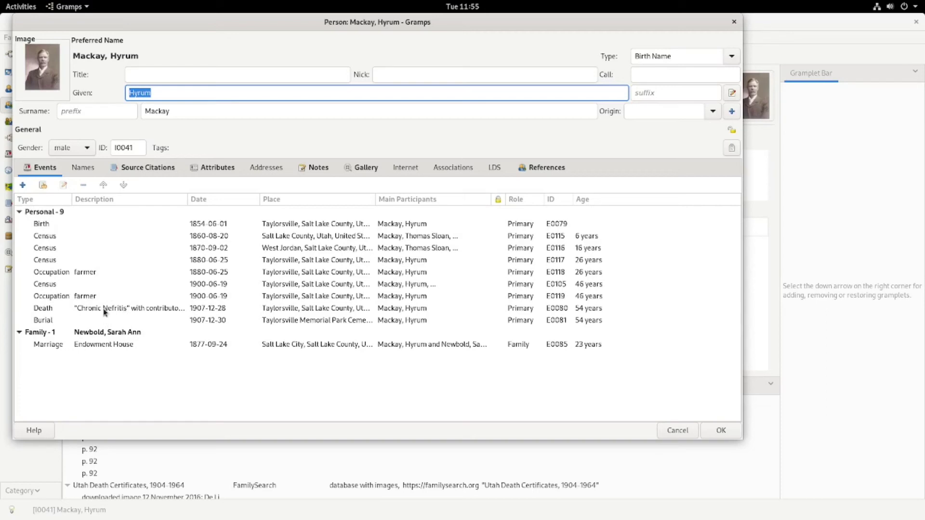
double_click(105, 312)
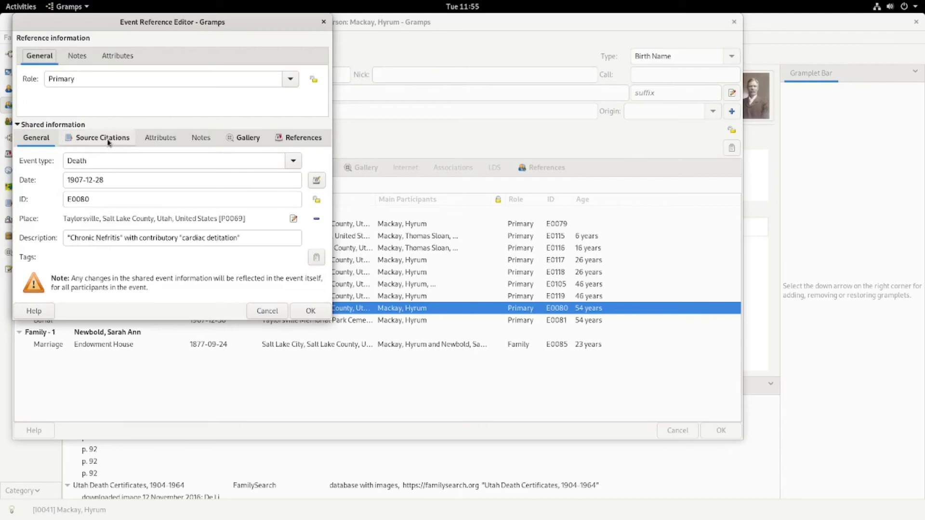
Check the Death event's Gallery, then widen the Page column of its three source citations.
left_click(246, 138)
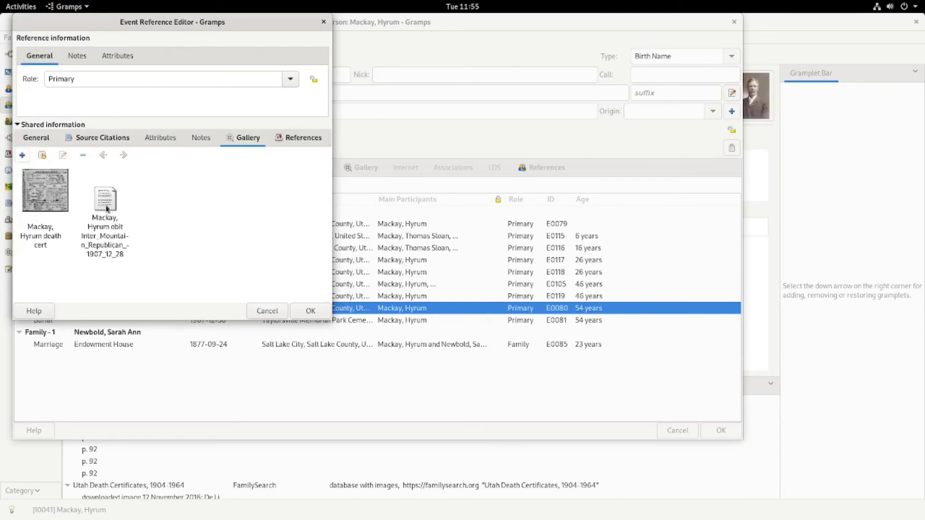
left_click(110, 138)
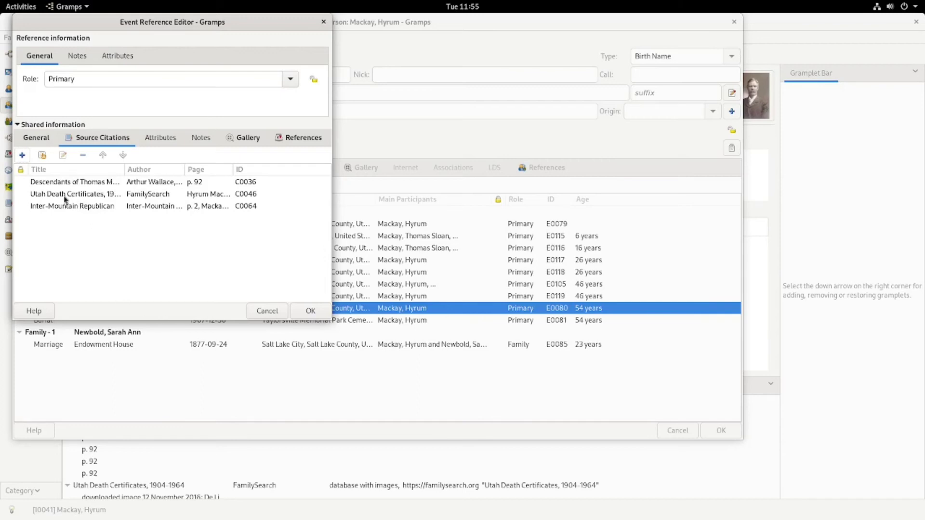
left_click_drag(233, 169, 318, 169)
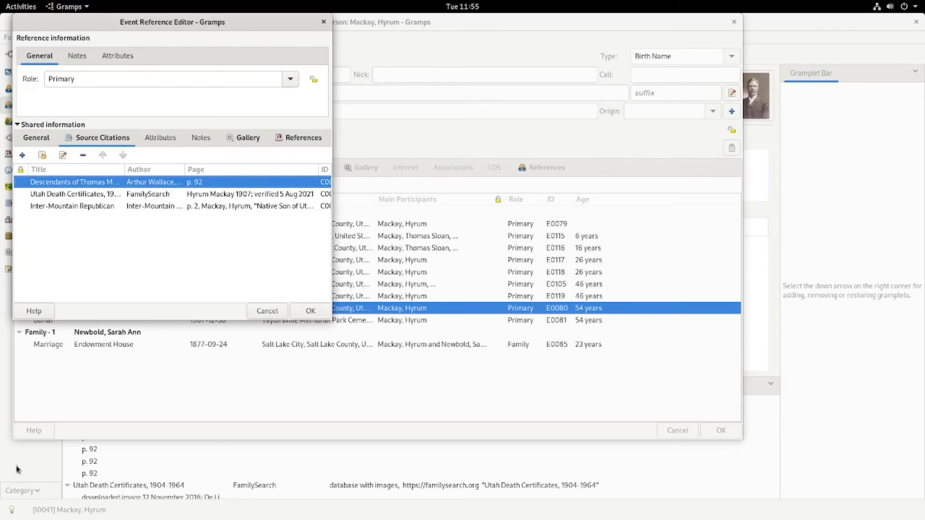
Open the Inter-Mountain Republican citation and review the death certificate image's citations, details and referencing events.
double_click(88, 207)
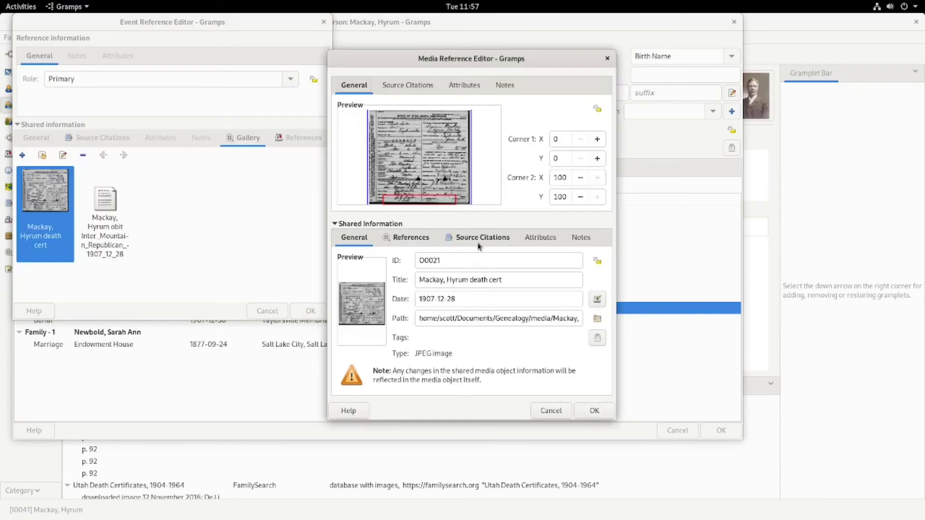
left_click(479, 238)
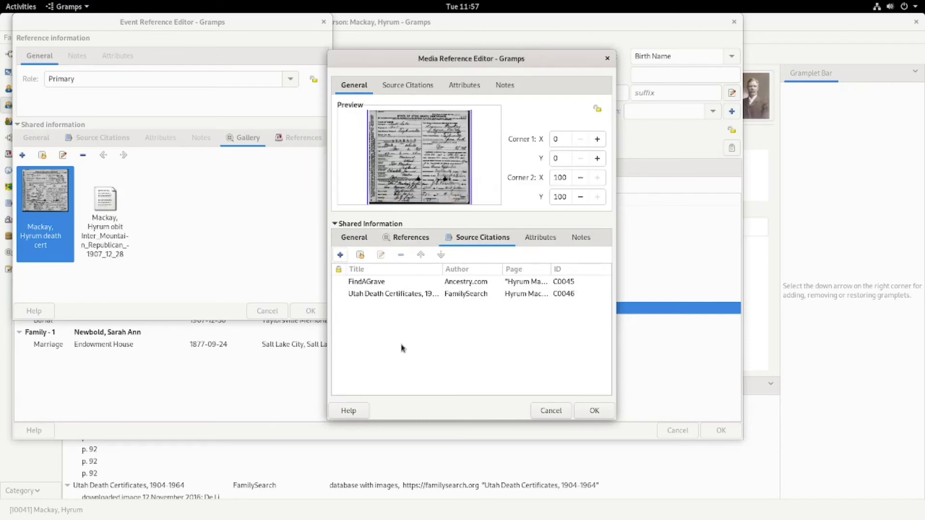
left_click(355, 241)
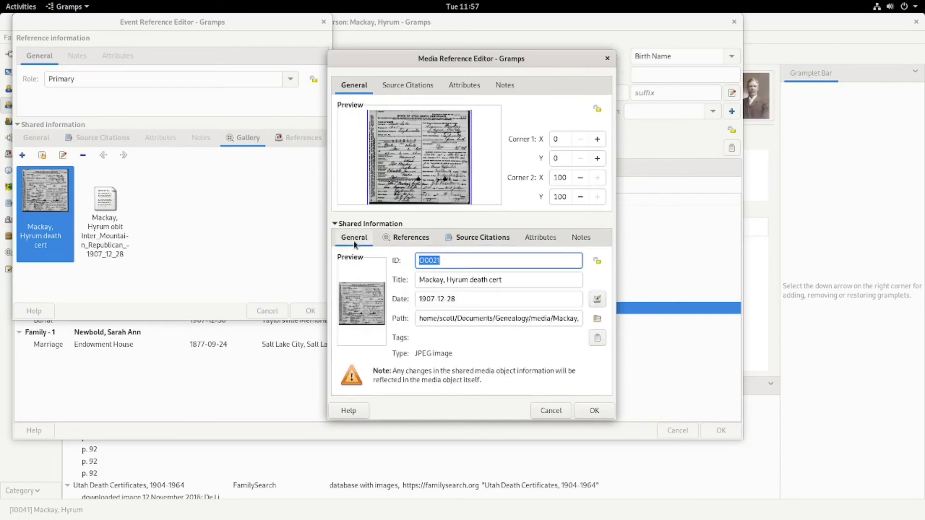
left_click(420, 239)
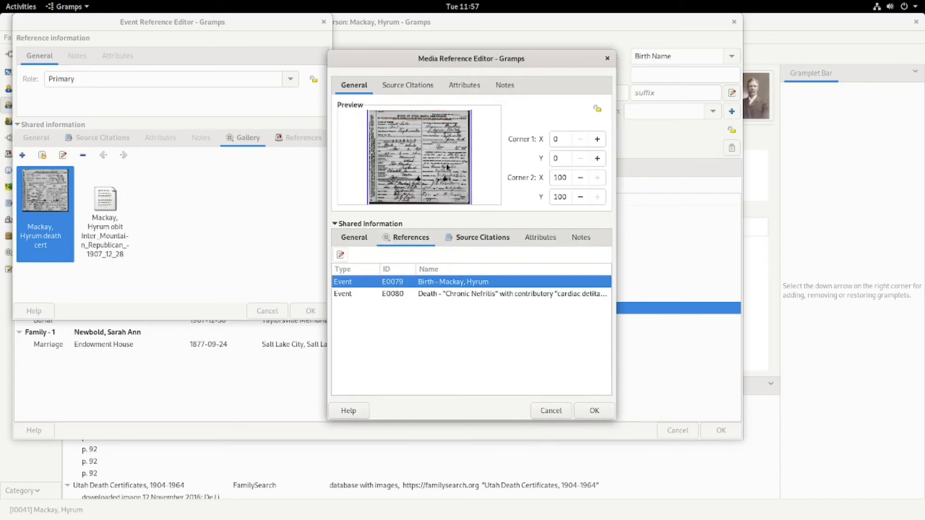
scroll(416, 168, "up", 2)
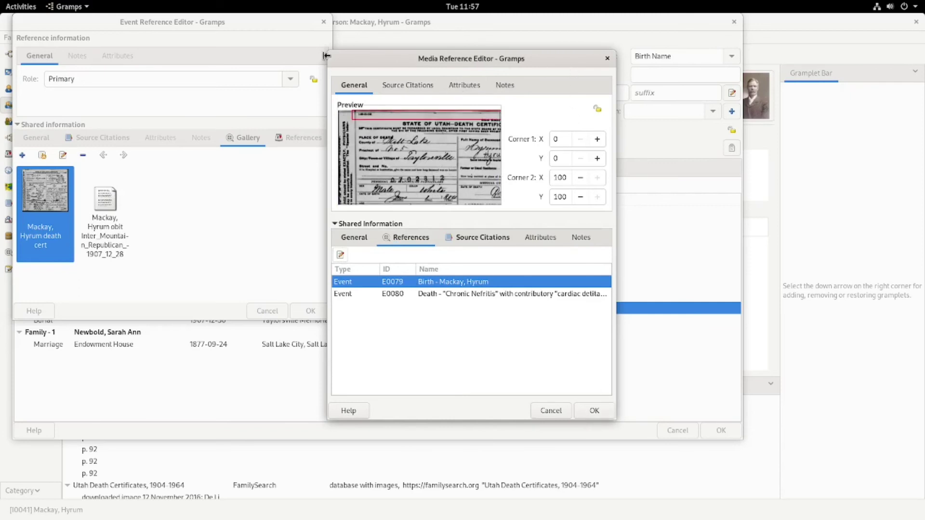
Widen and close the media reference editor, then show Hyrum's two person notes.
left_click_drag(327, 51, 29, 20)
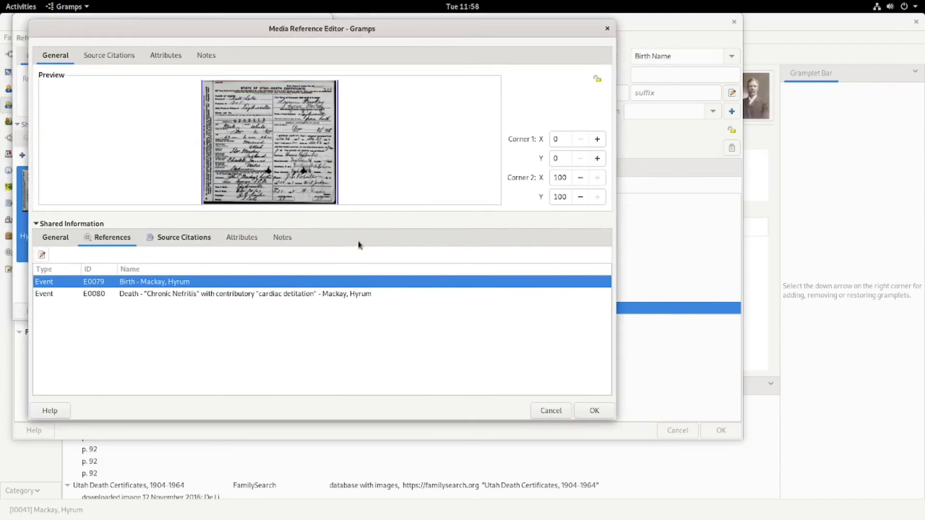
left_click(36, 225)
key("Escape")
left_click(329, 170)
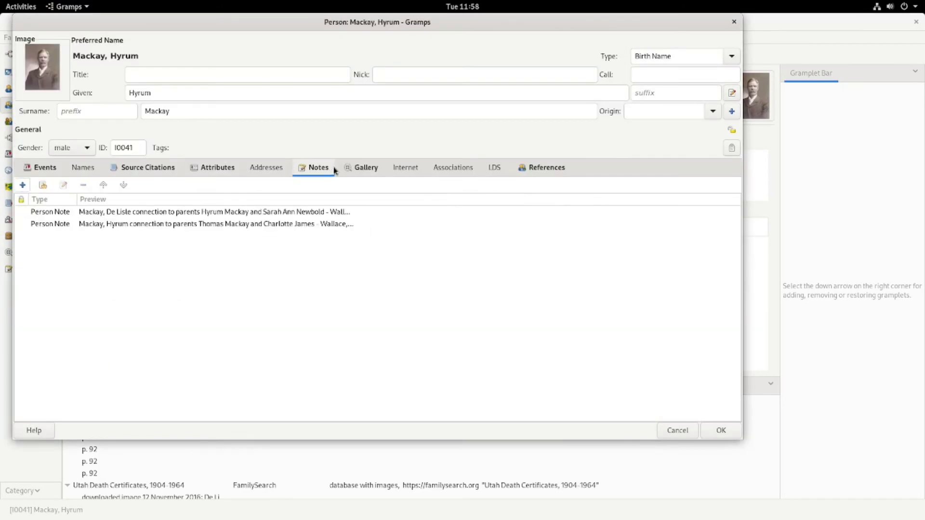
double_click(140, 227)
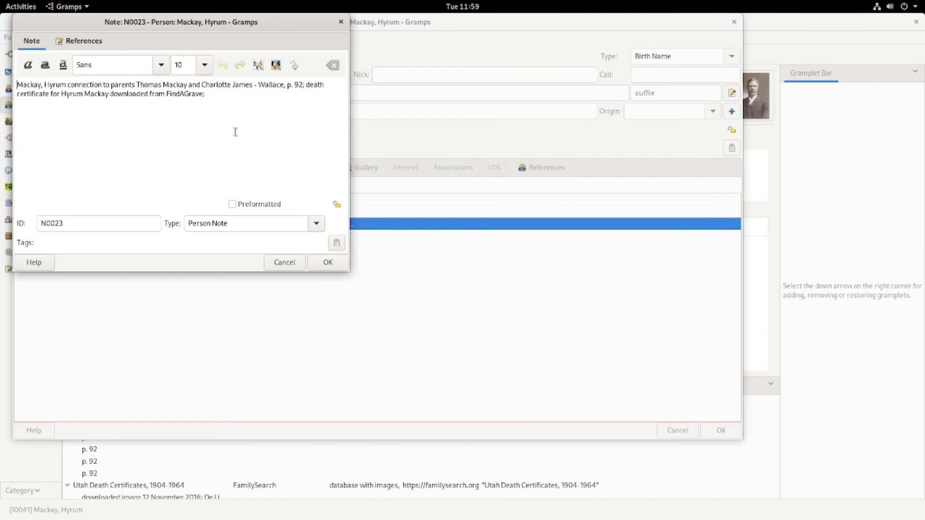
left_click(329, 263)
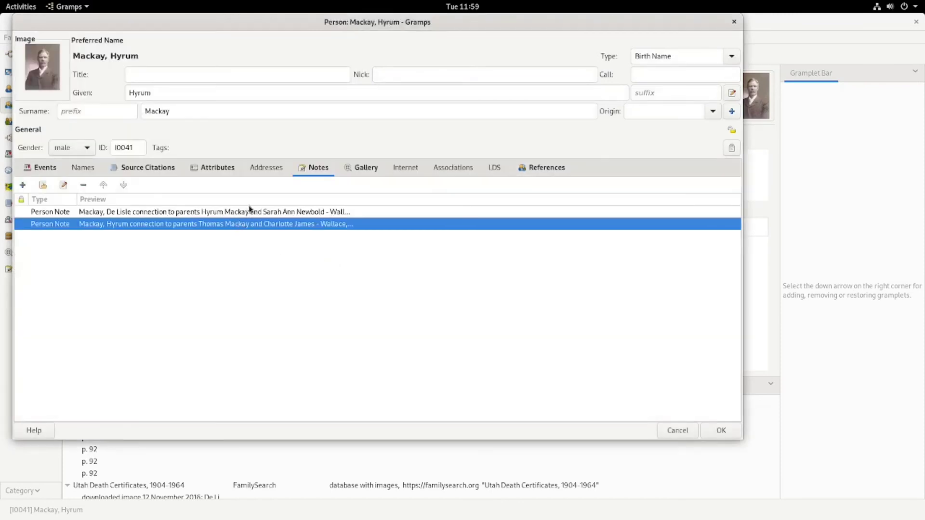
left_click(156, 170)
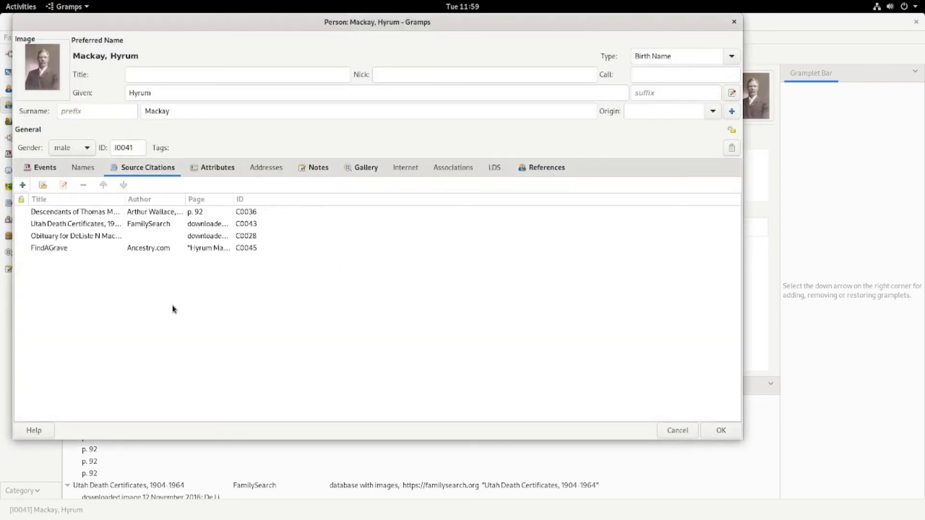
left_click(369, 169)
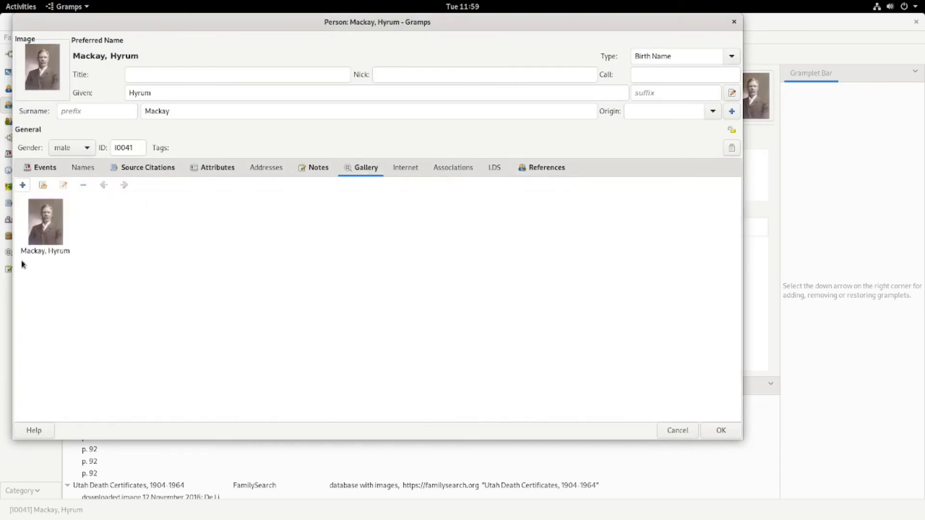
left_click(221, 168)
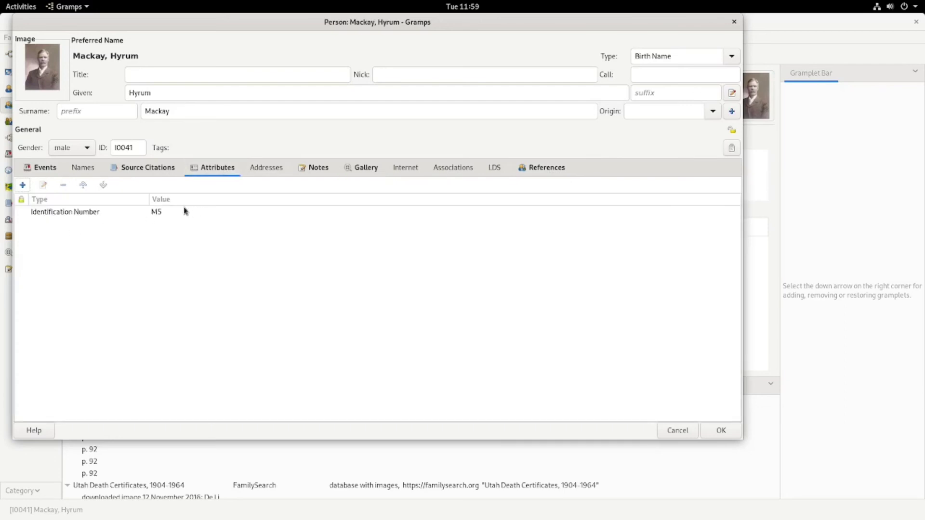
left_click(161, 168)
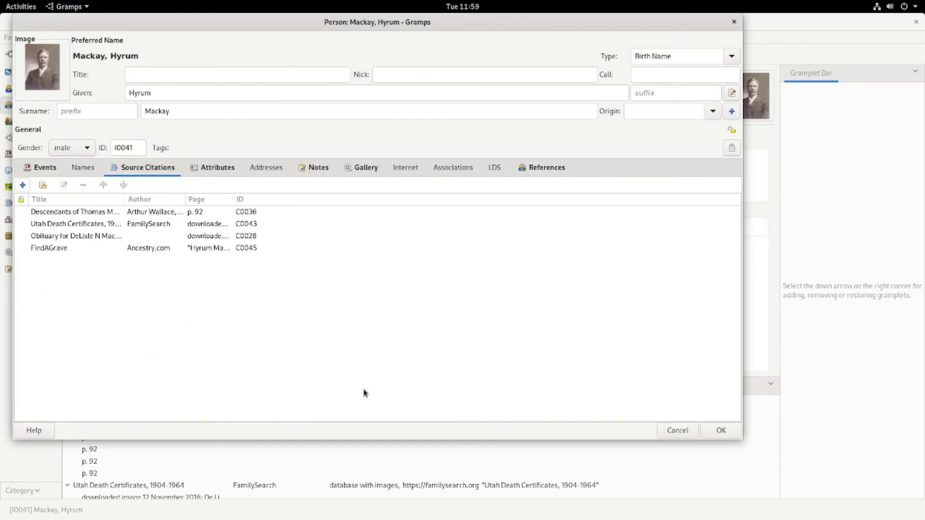
Add an Identification Number attribute with no value to the person.
left_click(215, 168)
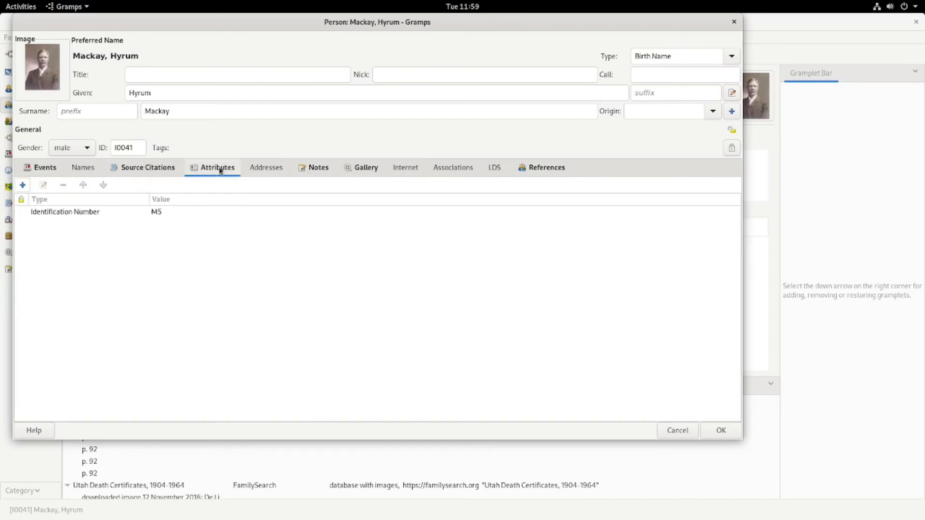
left_click(23, 185)
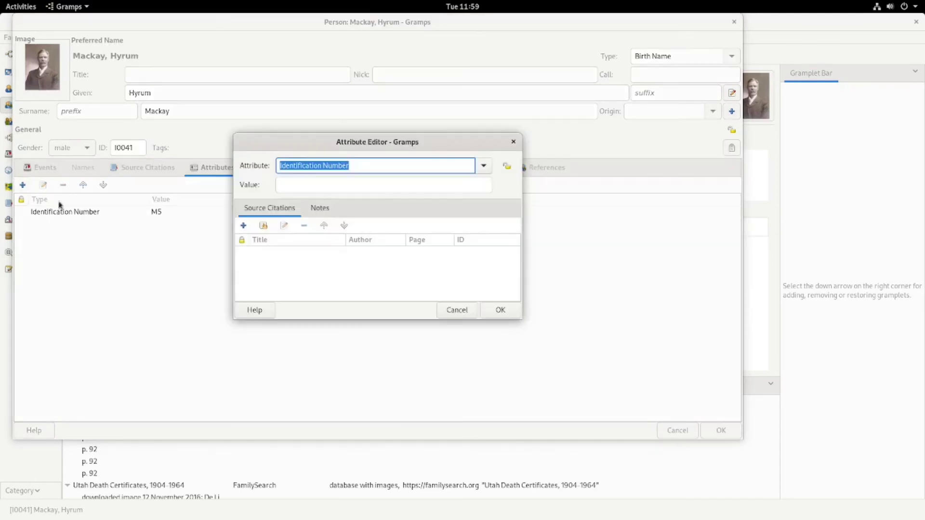
left_click(488, 170)
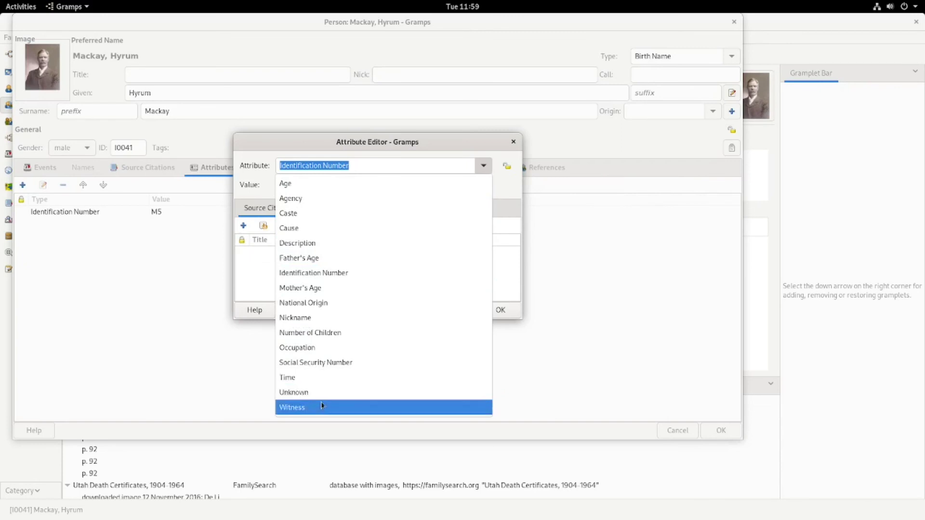
left_click(484, 169)
left_click(496, 314)
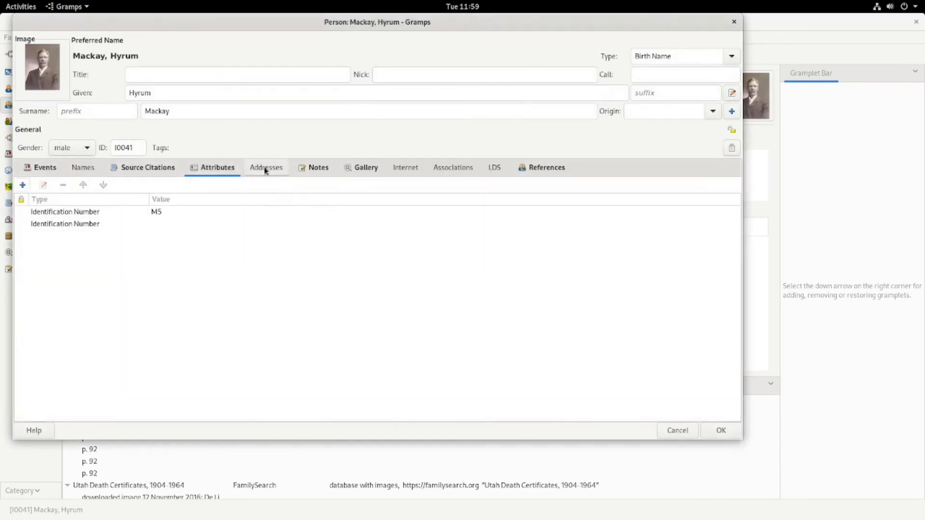
Show the person's notes and events, and start a new event reference.
left_click(327, 170)
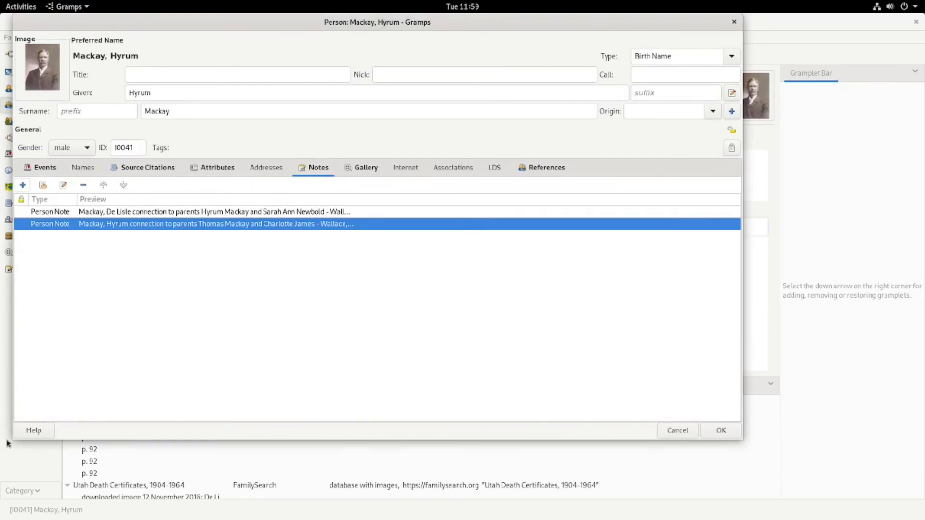
left_click(49, 174)
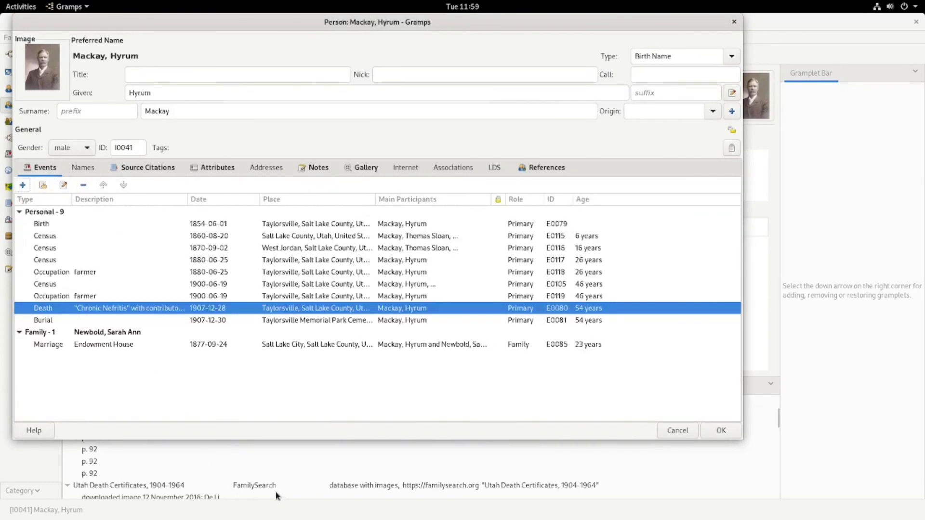
left_click(23, 186)
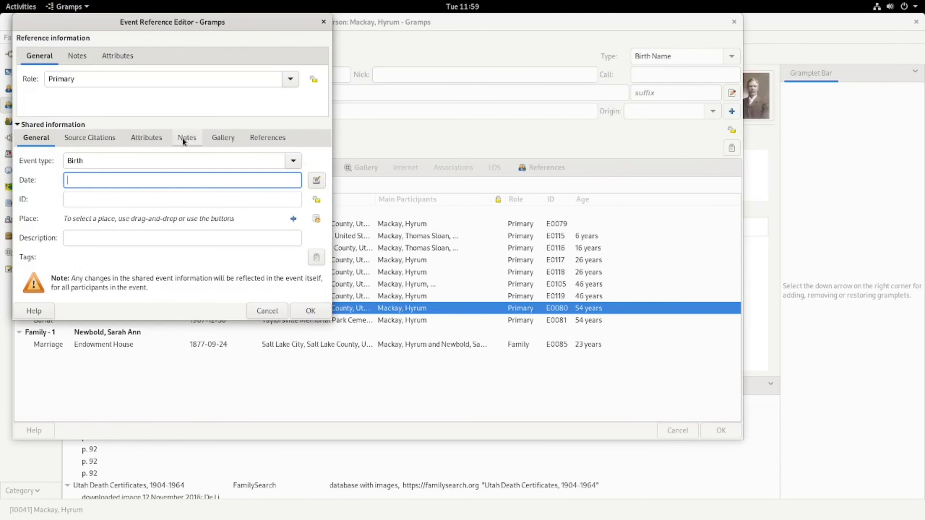
left_click(293, 160)
mouse_move(155, 303)
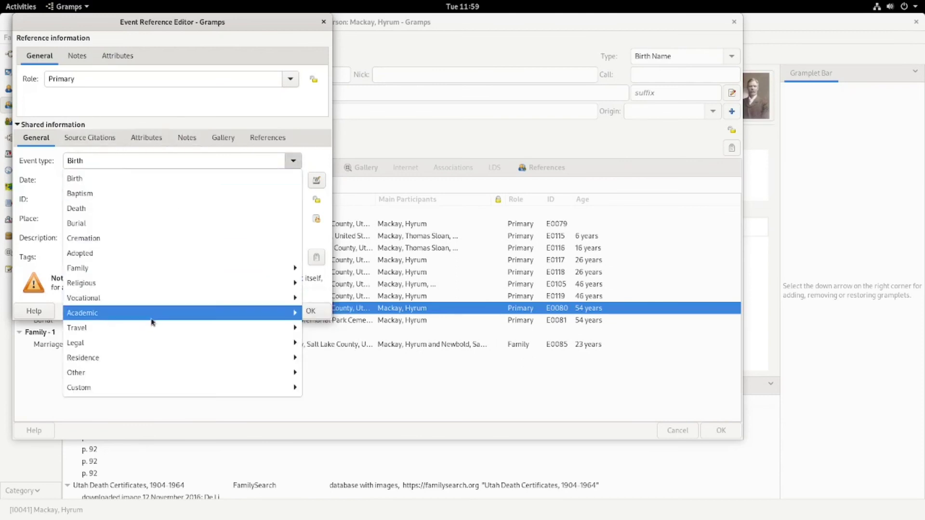
mouse_move(152, 323)
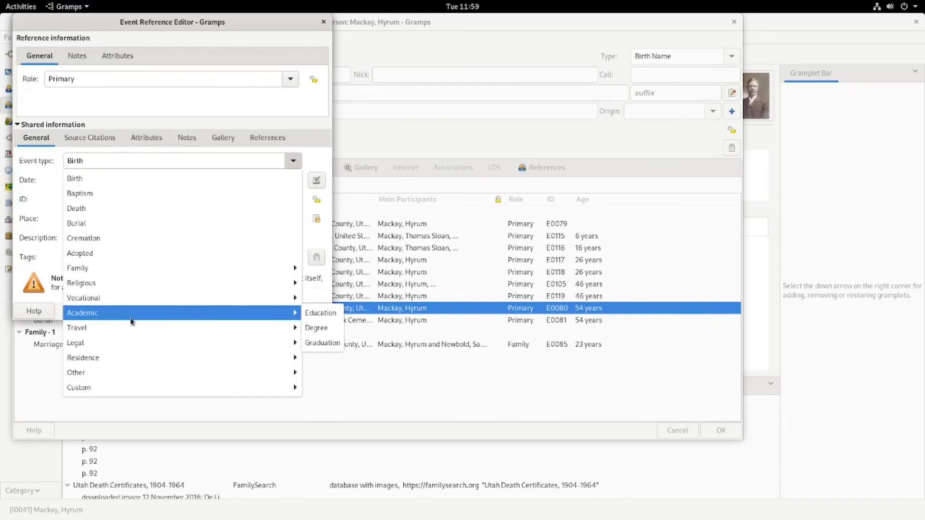
mouse_move(99, 329)
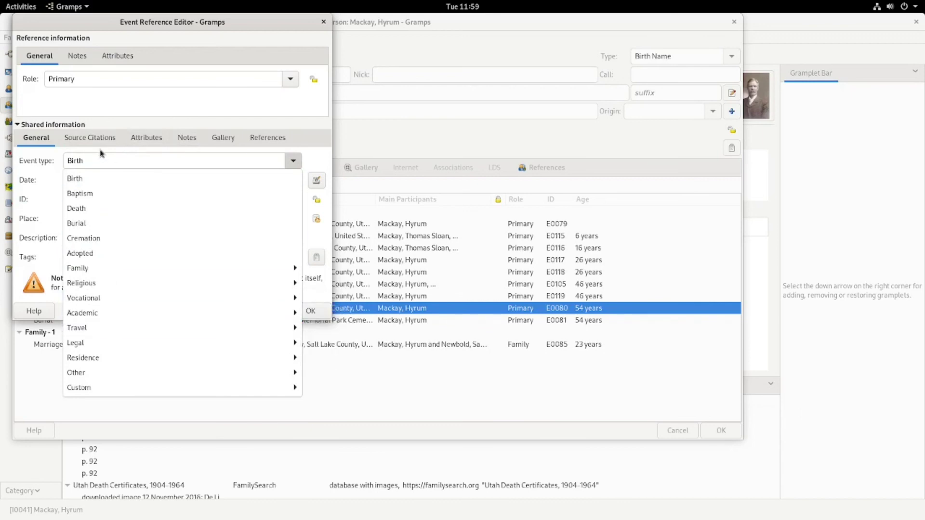
left_click(104, 162)
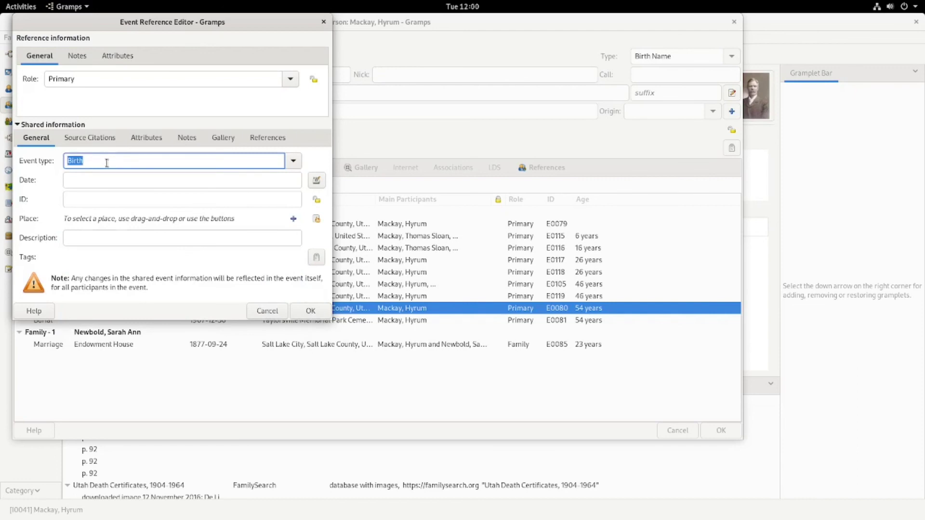
type("marr")
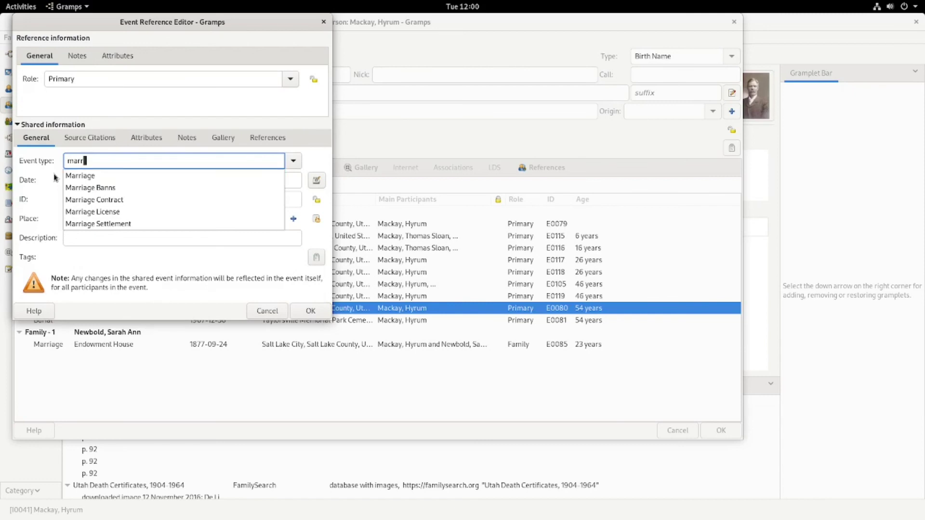
left_click(97, 176)
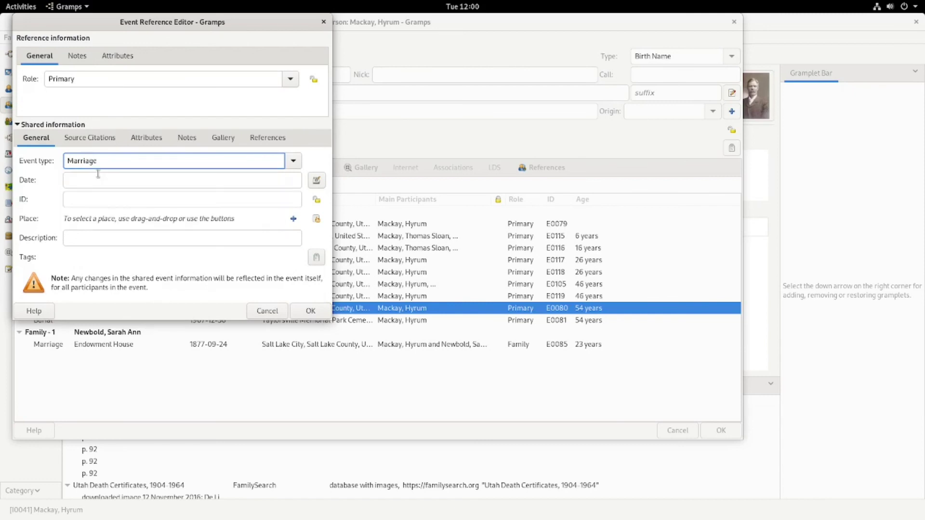
left_click(273, 312)
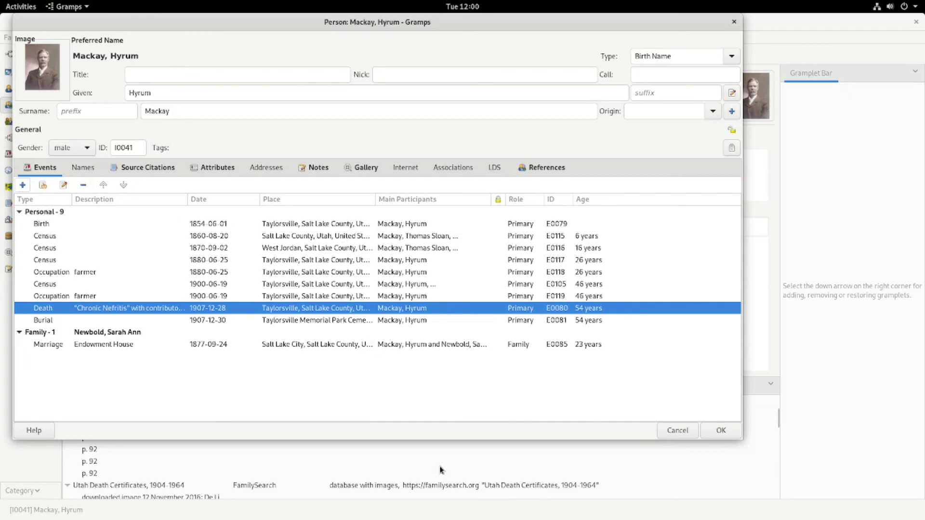
left_click(721, 432)
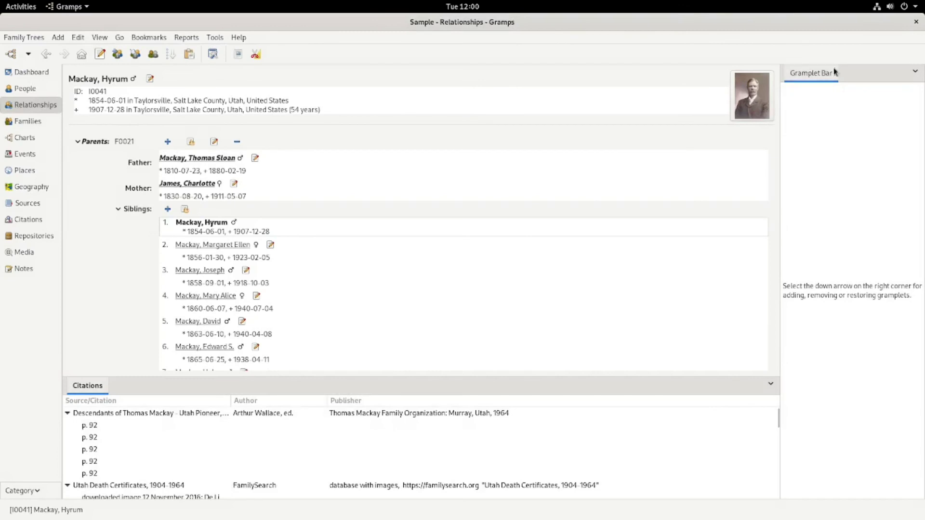
left_click(915, 71)
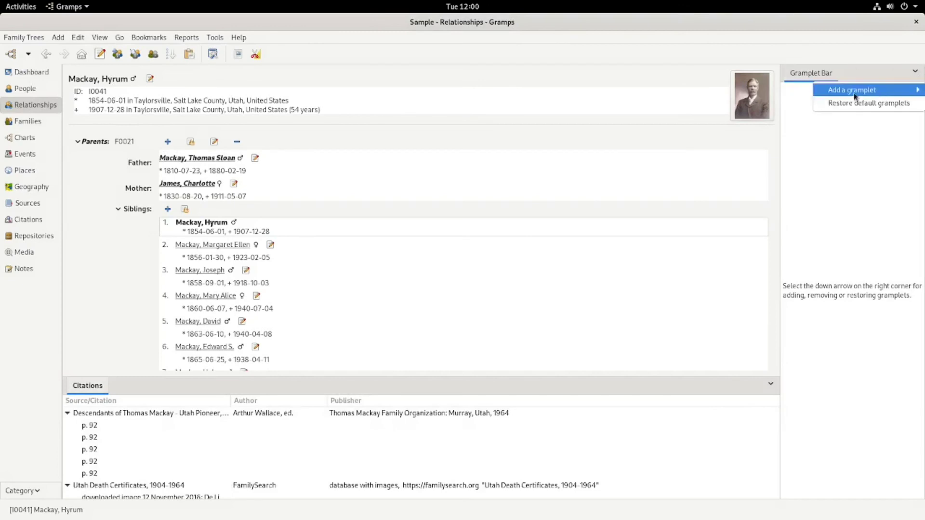
mouse_move(855, 96)
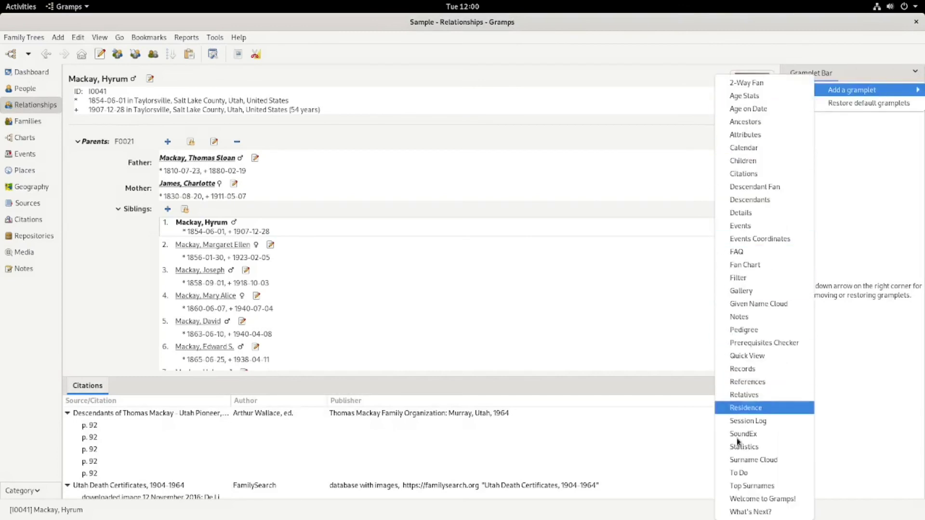
left_click(30, 77)
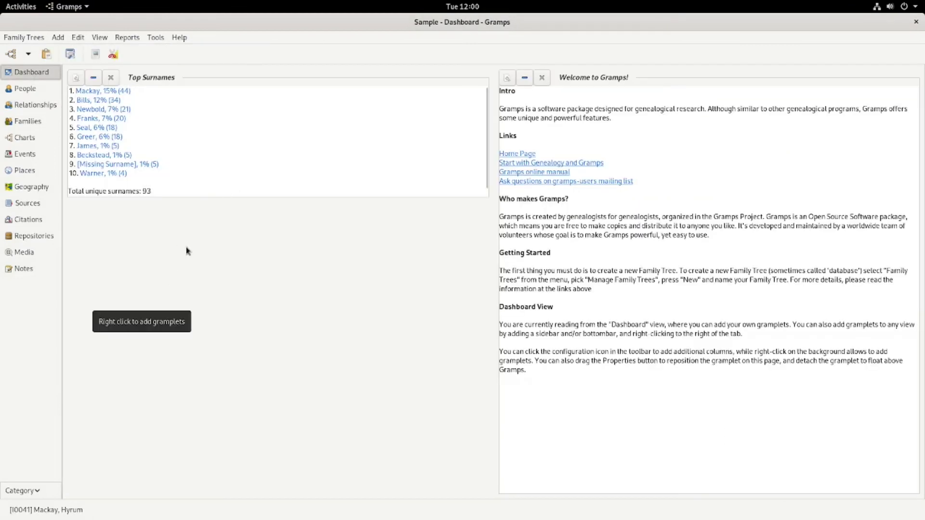
left_click(77, 38)
In Preferences, check online for updated addons and enlarge the updates window.
left_click(105, 104)
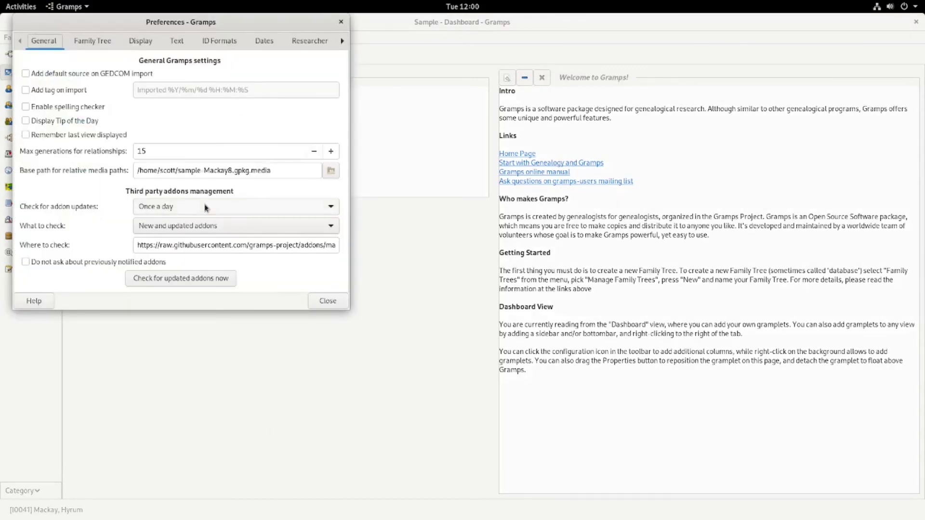
left_click(161, 286)
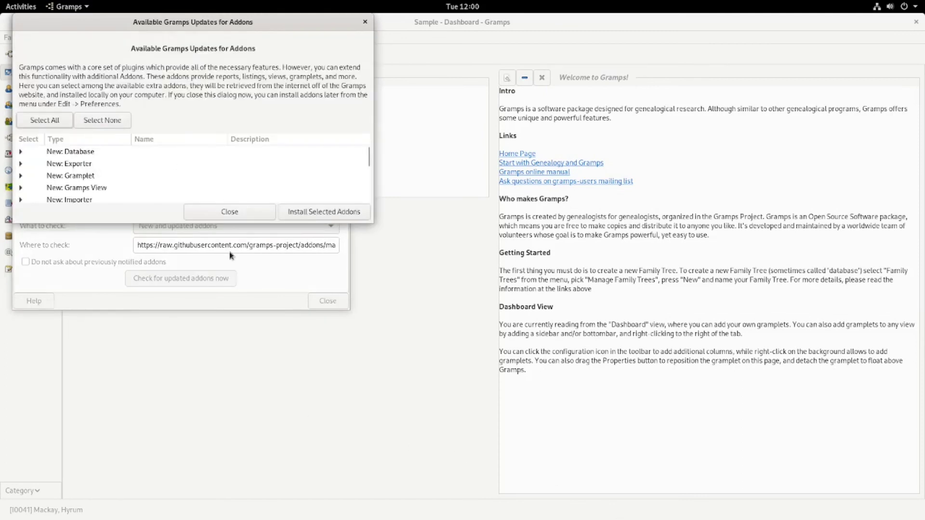
left_click_drag(371, 222, 592, 465)
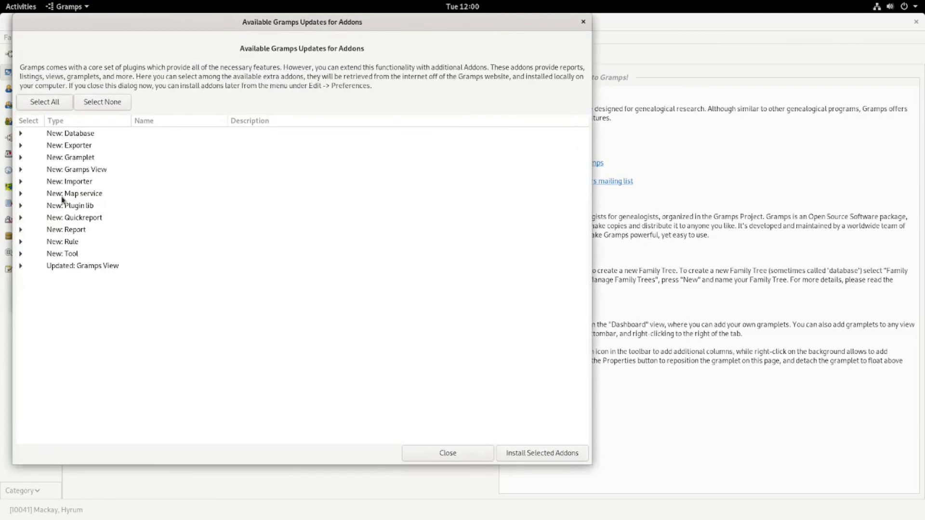
Expand the Gramps View, gramplet and map service addon categories, then close the updates list and Preferences.
left_click(20, 266)
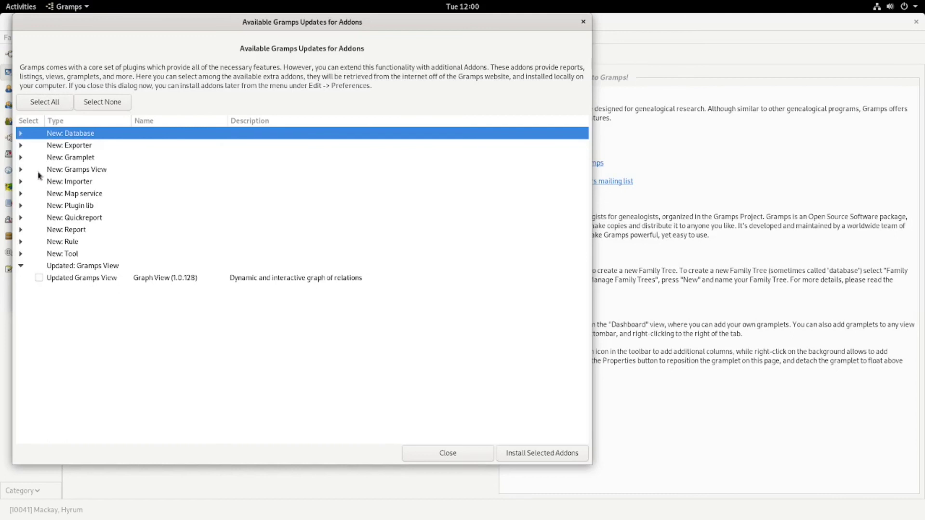
left_click(20, 157)
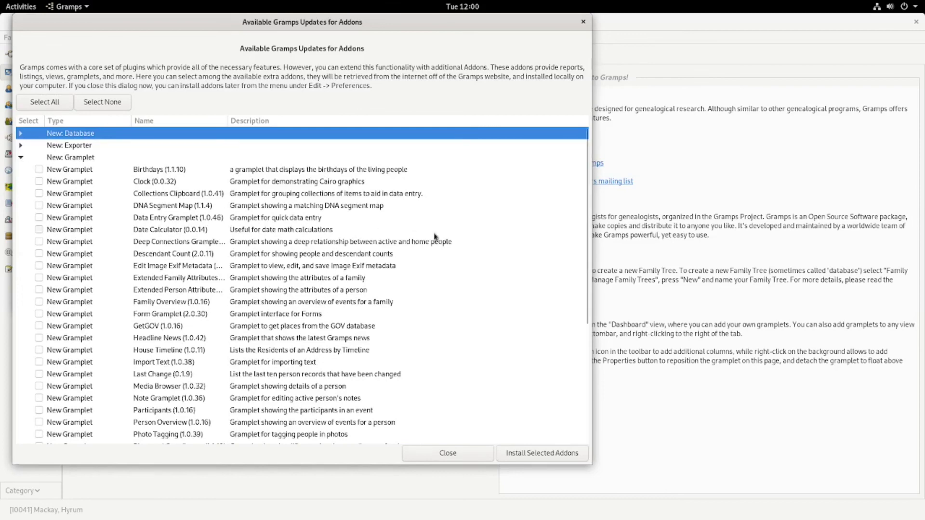
scroll(259, 353, "down", 3)
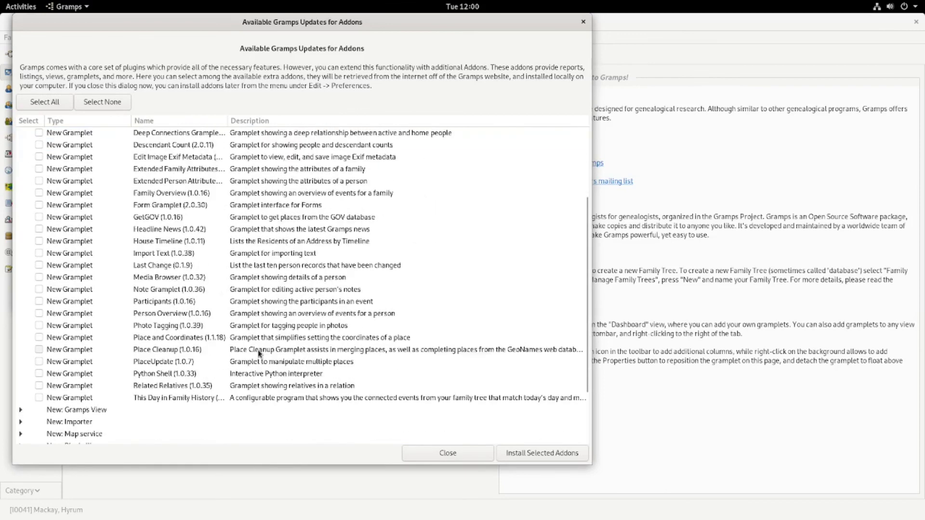
scroll(259, 353, "down", 2)
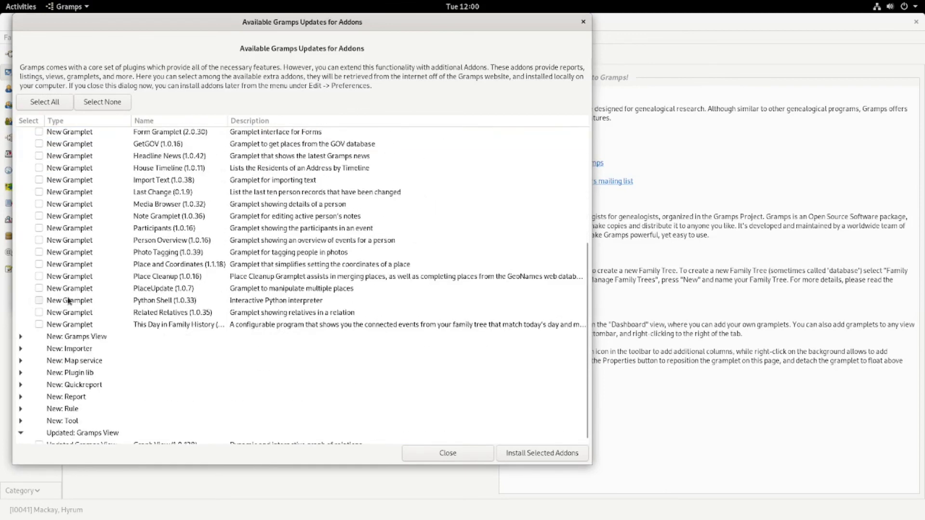
scroll(21, 369, "down", 1)
left_click(21, 354)
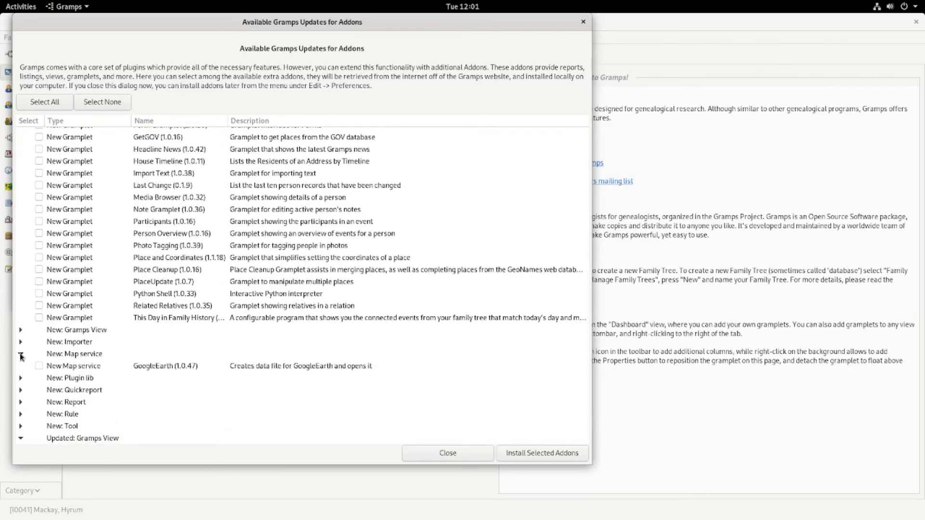
left_click(452, 455)
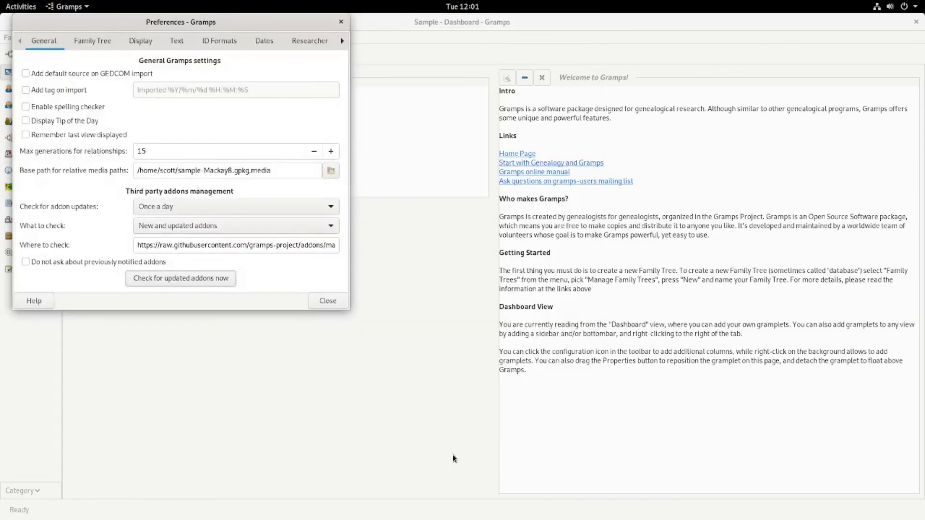
left_click(328, 302)
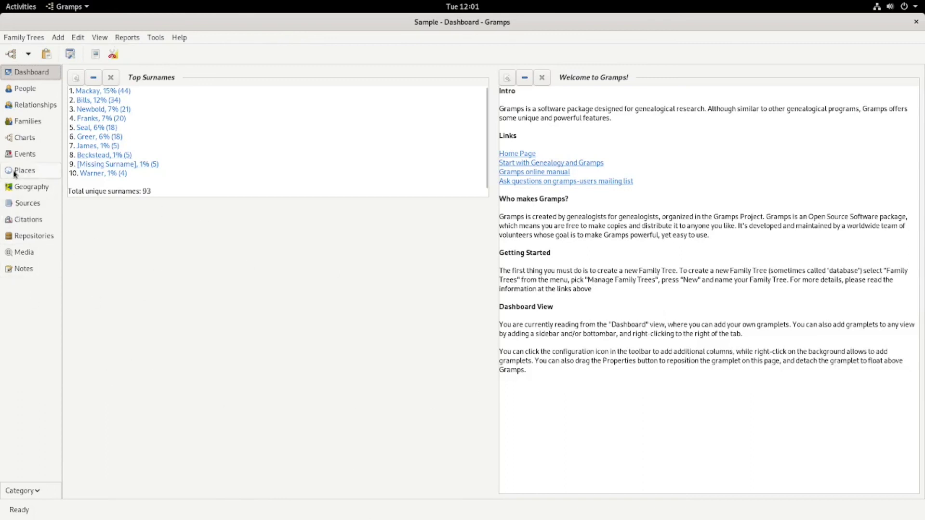
Switch to the Geography view to map the person's places and scroll it.
left_click(34, 186)
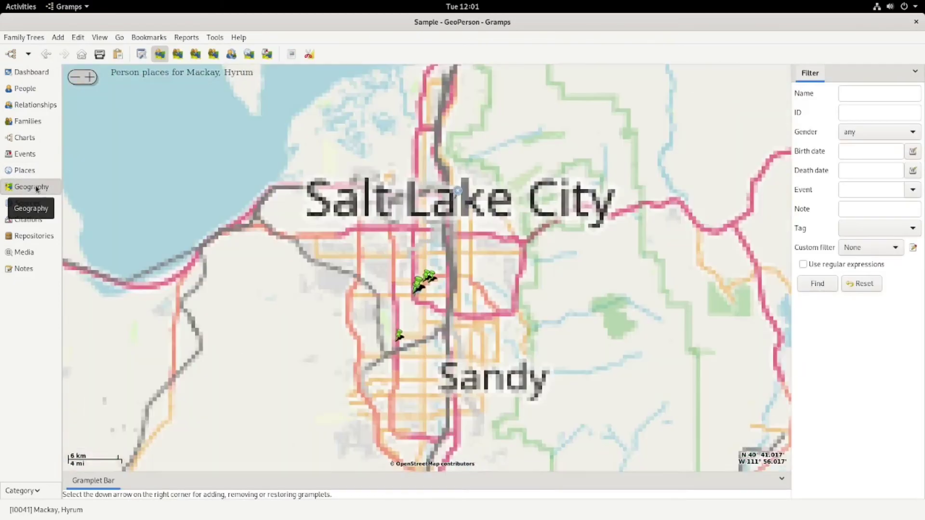
scroll(738, 379, "down", 1)
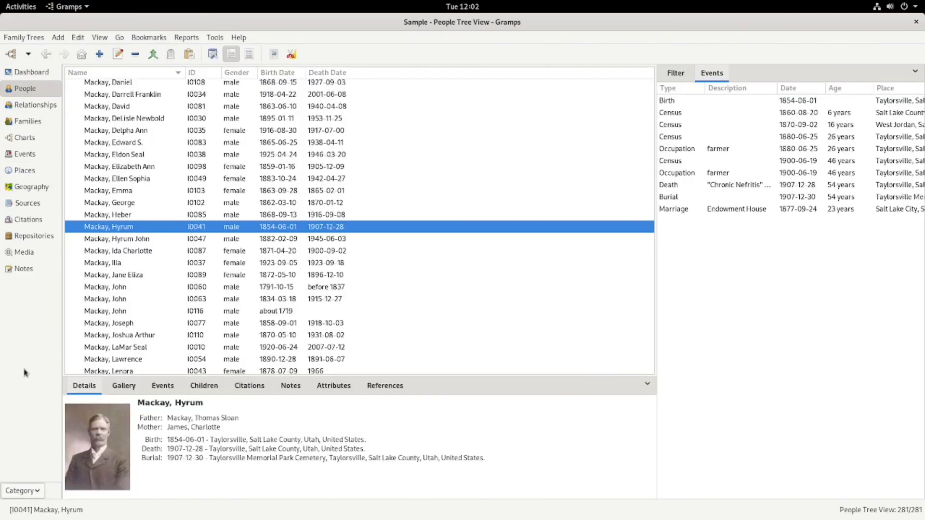